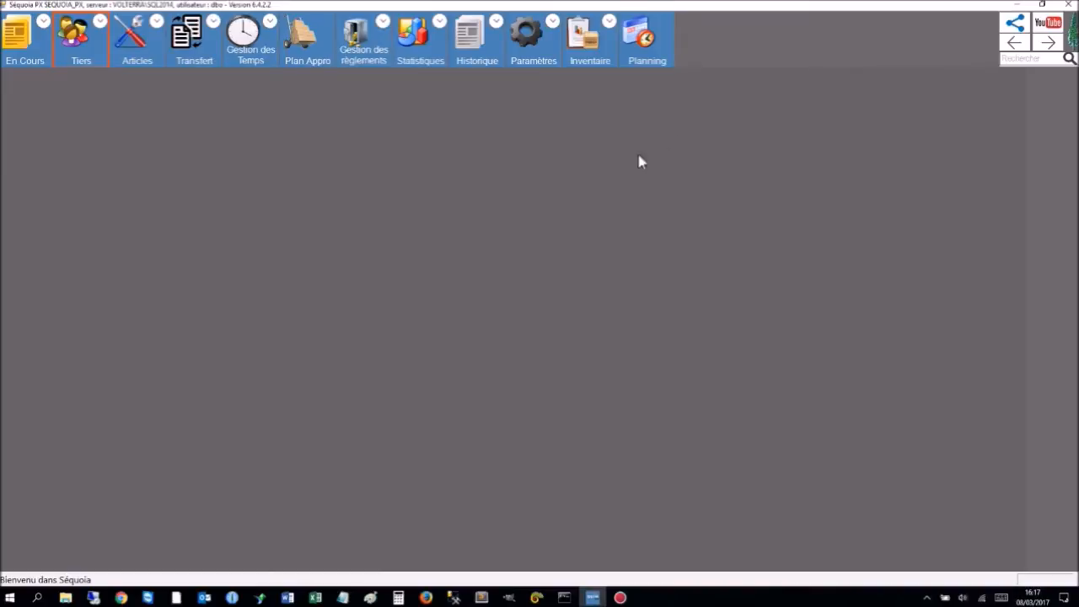
Show the Tiers categories, from Client and Prospect to Société and Autres.
{"action": "left_click", "coordinate": [101, 22]}
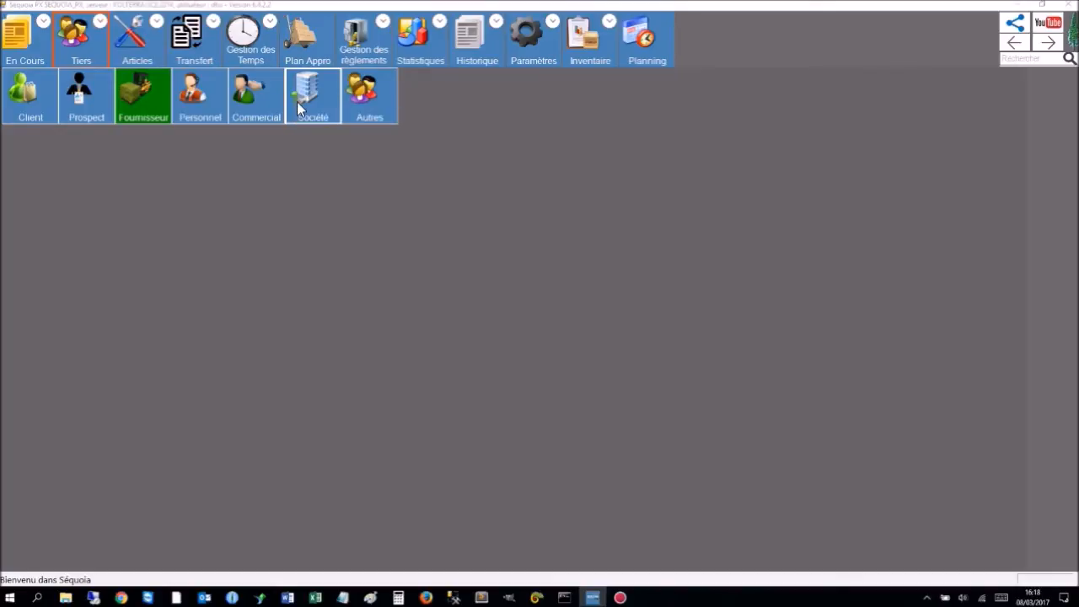
Open the Autres third parties and browse the CIC bank, Centrale 49 grouping, and Geodis and Gruault carriers.
{"action": "left_click", "coordinate": [371, 97]}
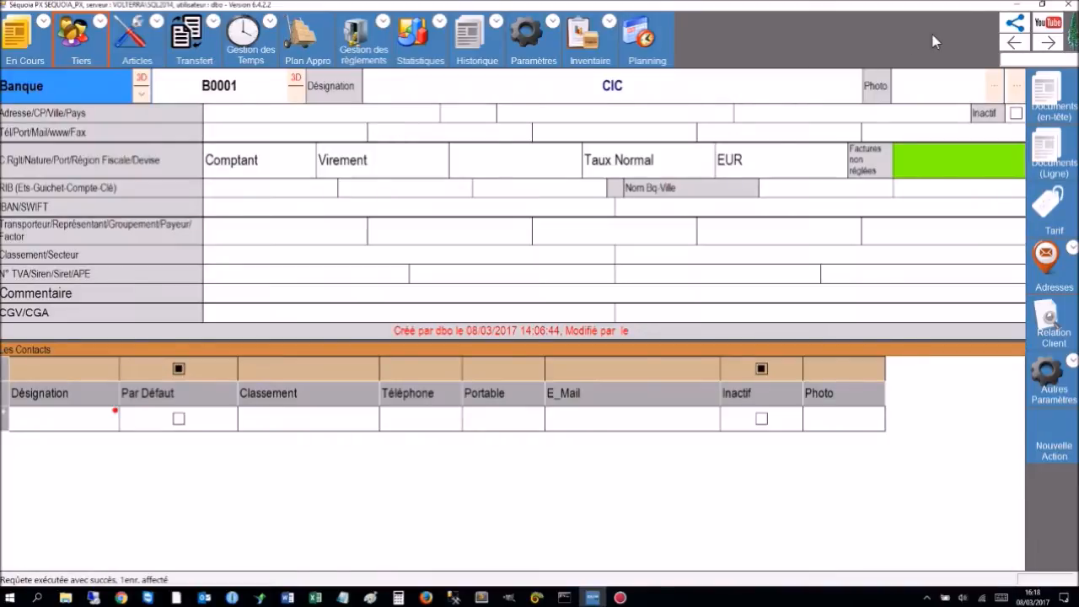
{"action": "left_click", "coordinate": [1017, 46]}
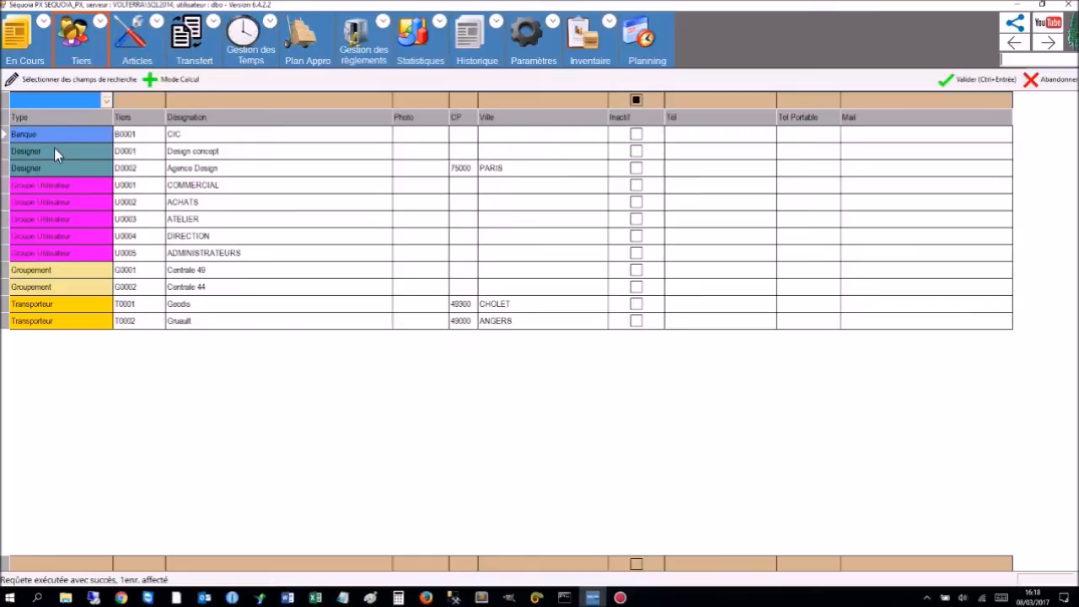
{"action": "left_click", "coordinate": [32, 135]}
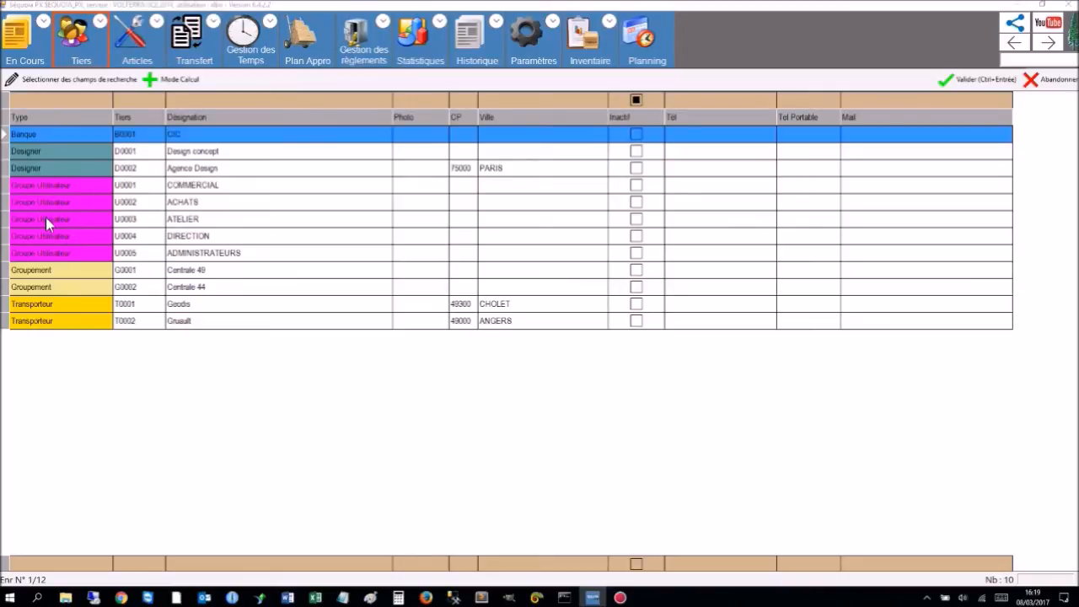
{"action": "left_click", "coordinate": [47, 271]}
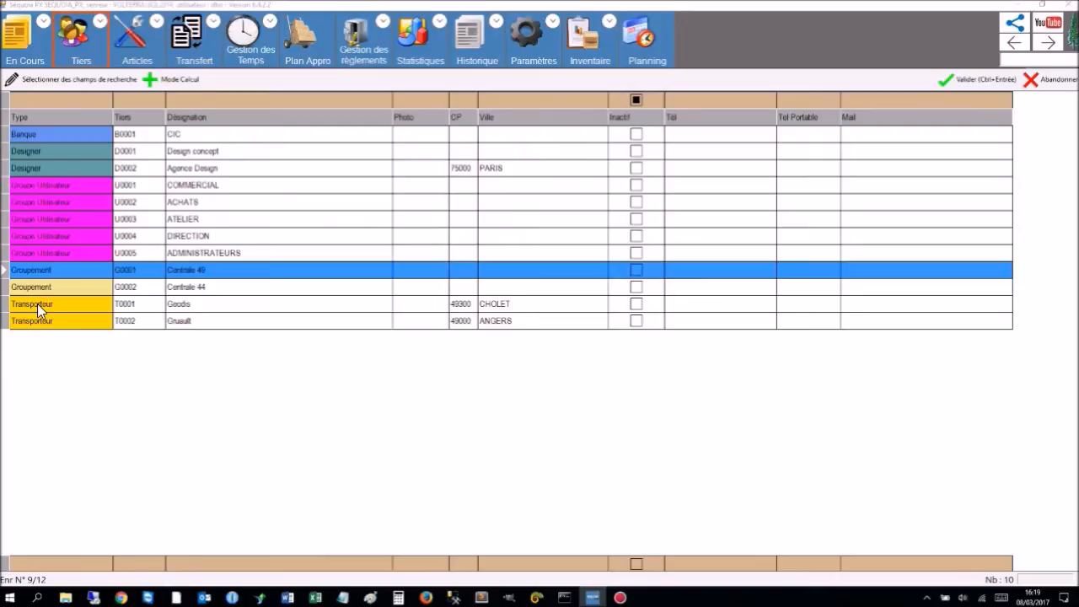
{"action": "left_click", "coordinate": [37, 303]}
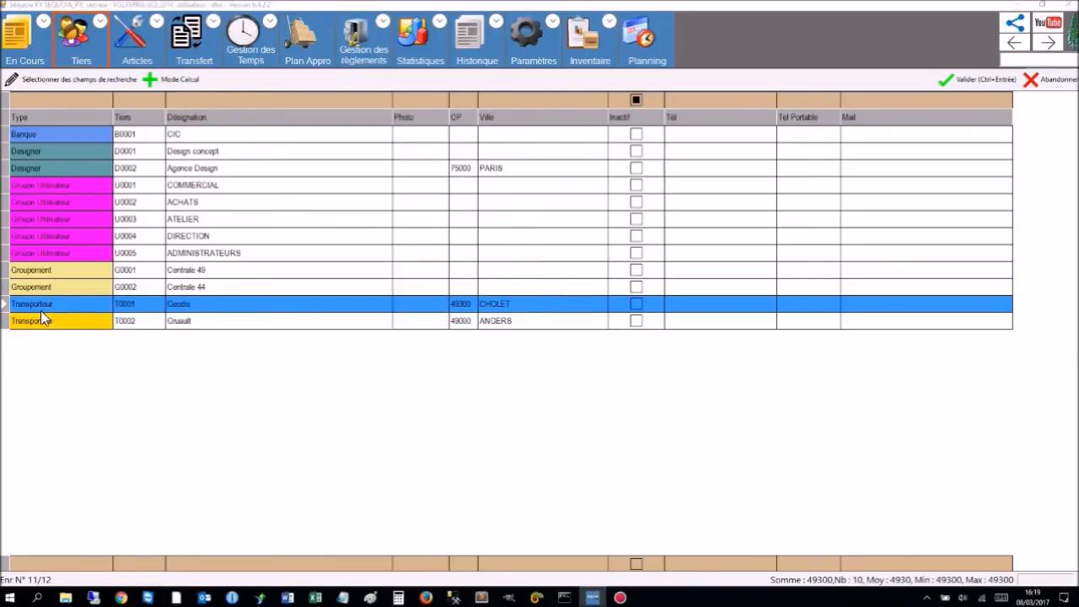
{"action": "left_click", "coordinate": [45, 321]}
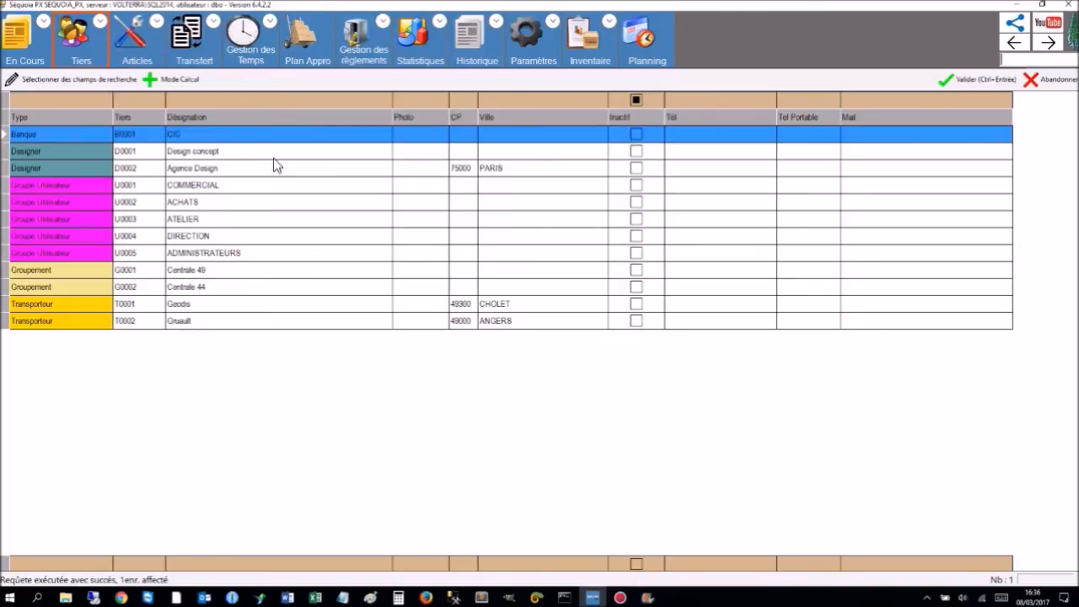
Open Tiers > Client, list all 15 clients with an empty search, and select BERCEL INFORMATIQUE.
{"action": "left_click", "coordinate": [100, 23]}
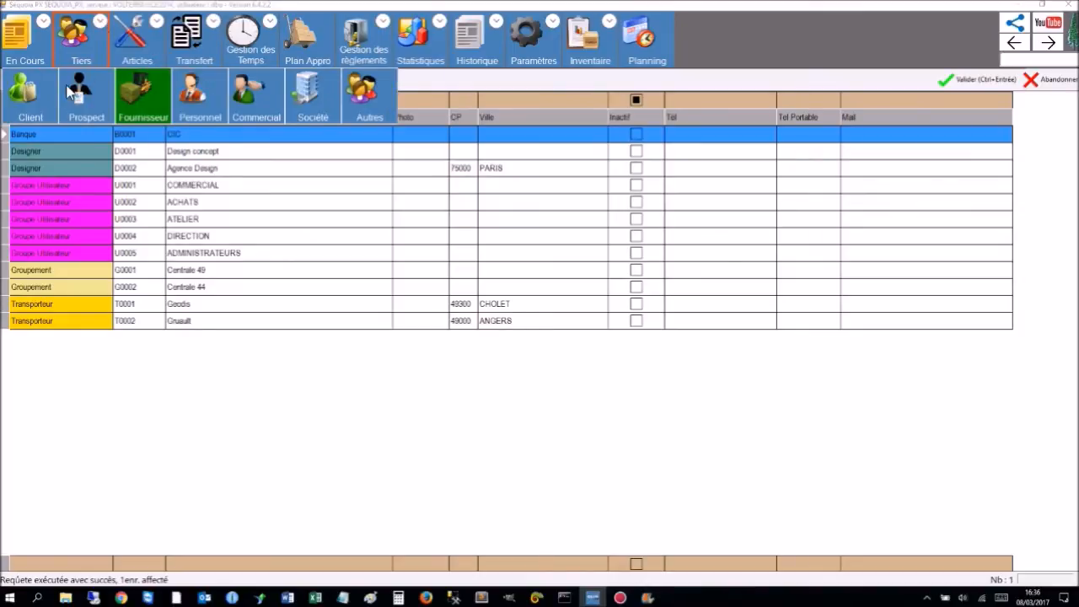
{"action": "left_click", "coordinate": [30, 112]}
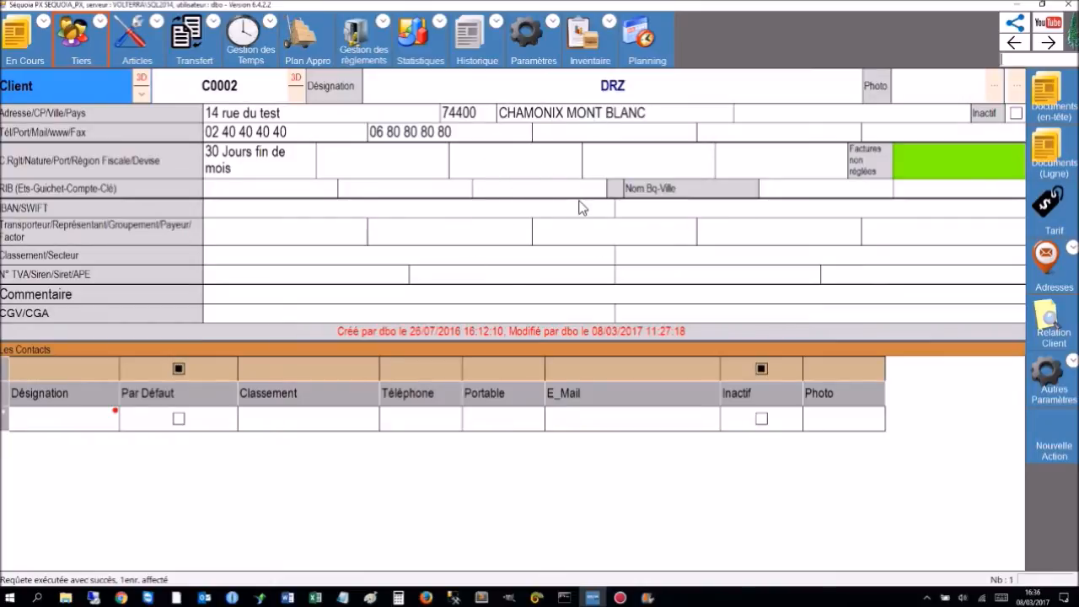
{"action": "left_click", "coordinate": [1030, 58]}
{"action": "key", "text": "Return"}
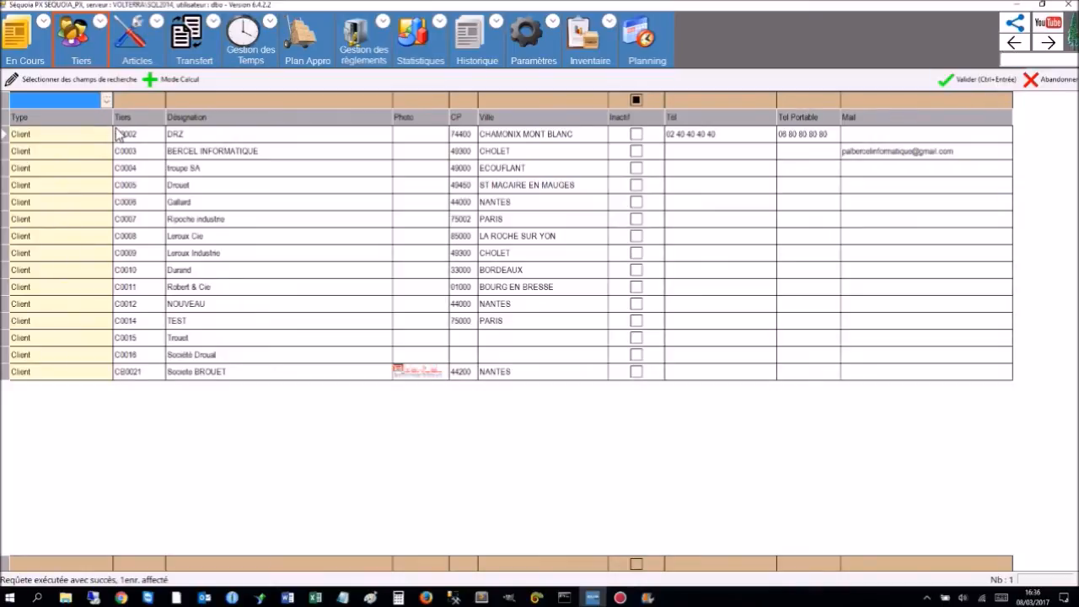
{"action": "left_click", "coordinate": [131, 151]}
View the sort options of the Désignation column, then select the DRZ row.
{"action": "right_click", "coordinate": [218, 119]}
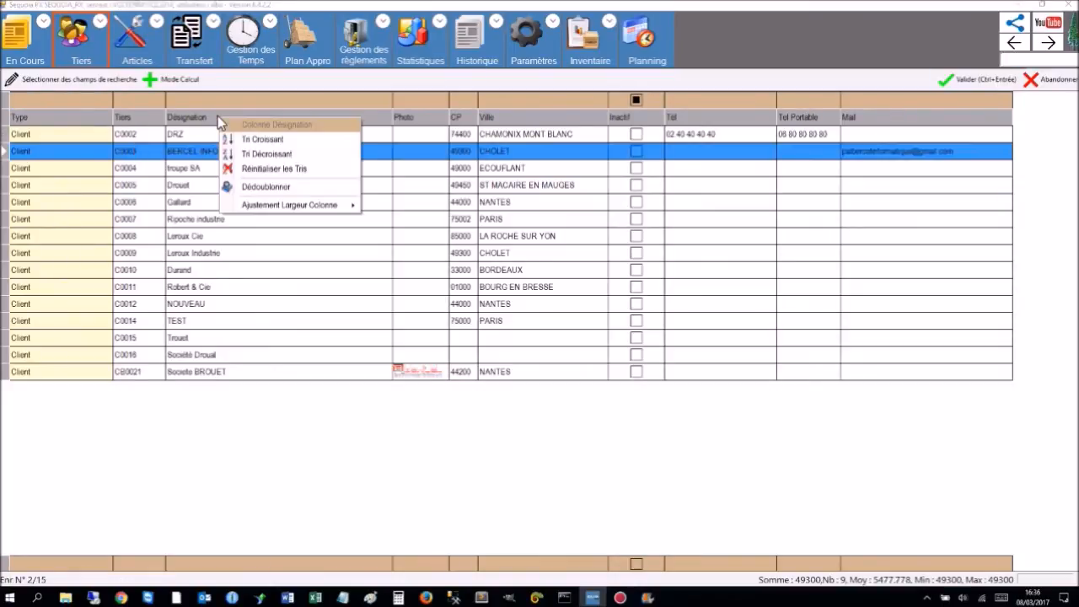
{"action": "right_click", "coordinate": [181, 123]}
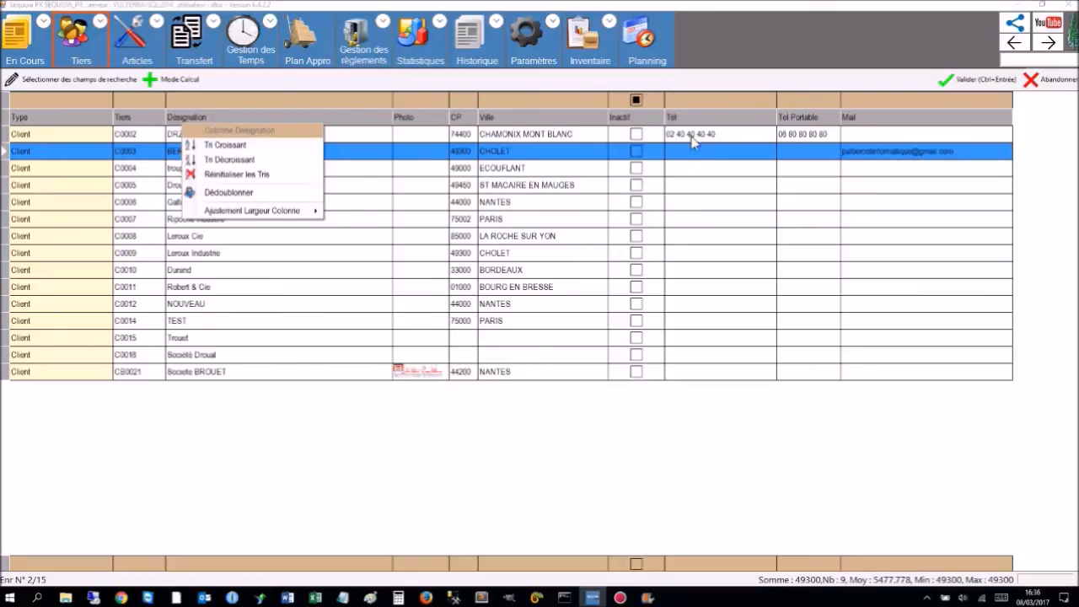
{"action": "left_click", "coordinate": [544, 138]}
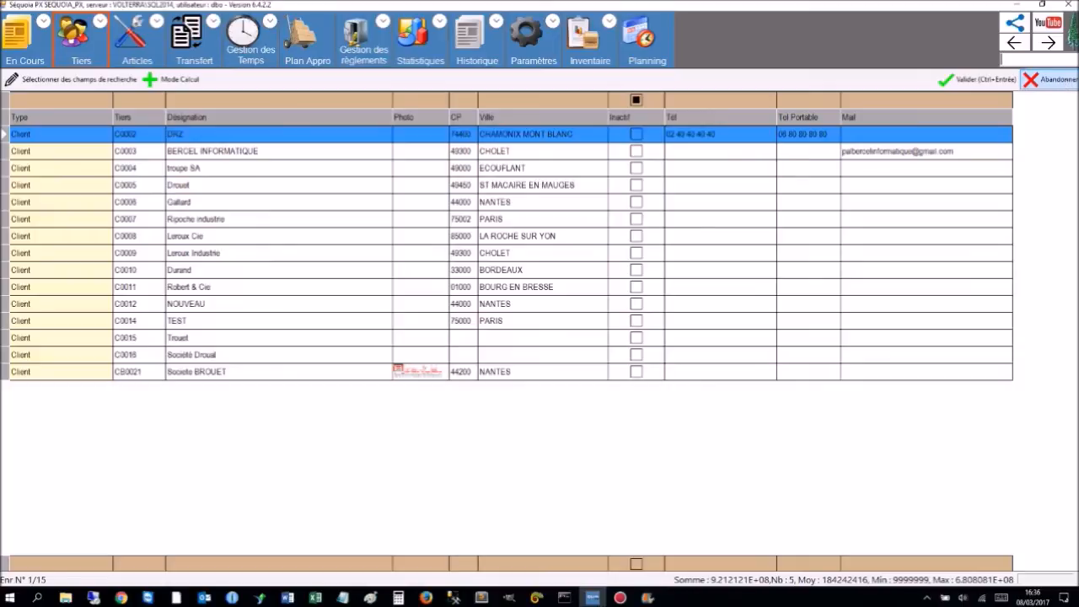
Try client searches 'par', 'ber' and '10', ending on 'ber' to show two clients.
{"action": "type", "text": "par"}
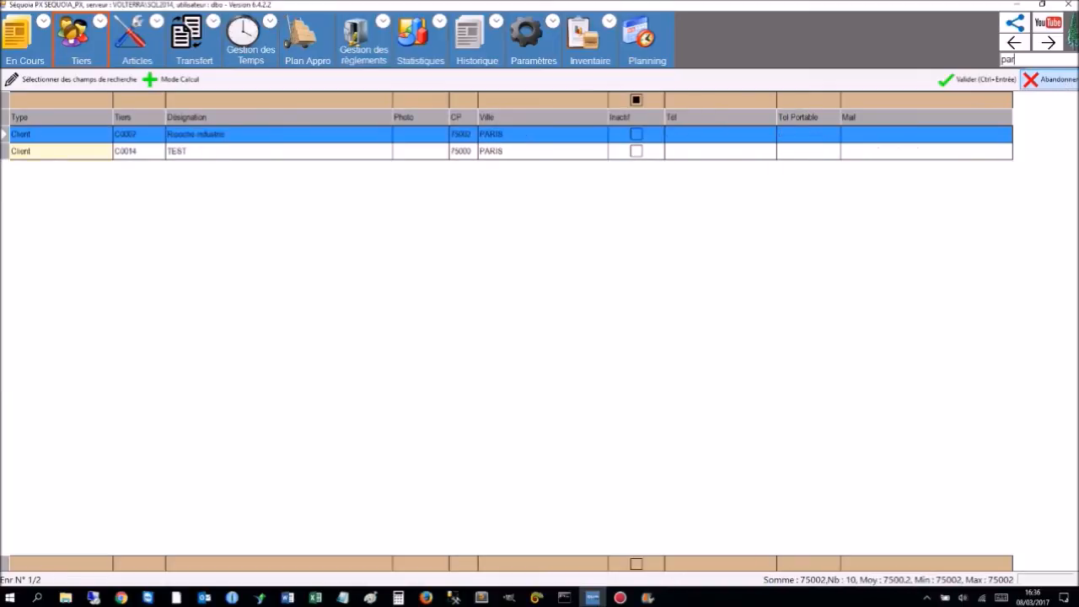
{"action": "key", "text": "BackSpace"}
{"action": "key", "text": "BackSpace"}
{"action": "key", "text": "BackSpace"}
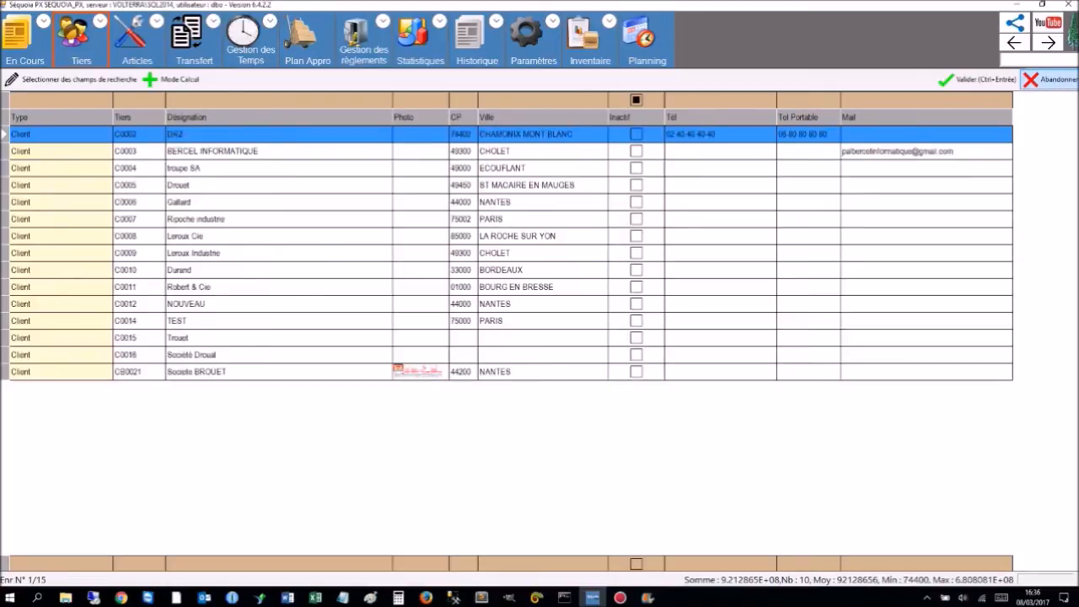
{"action": "type", "text": "ber"}
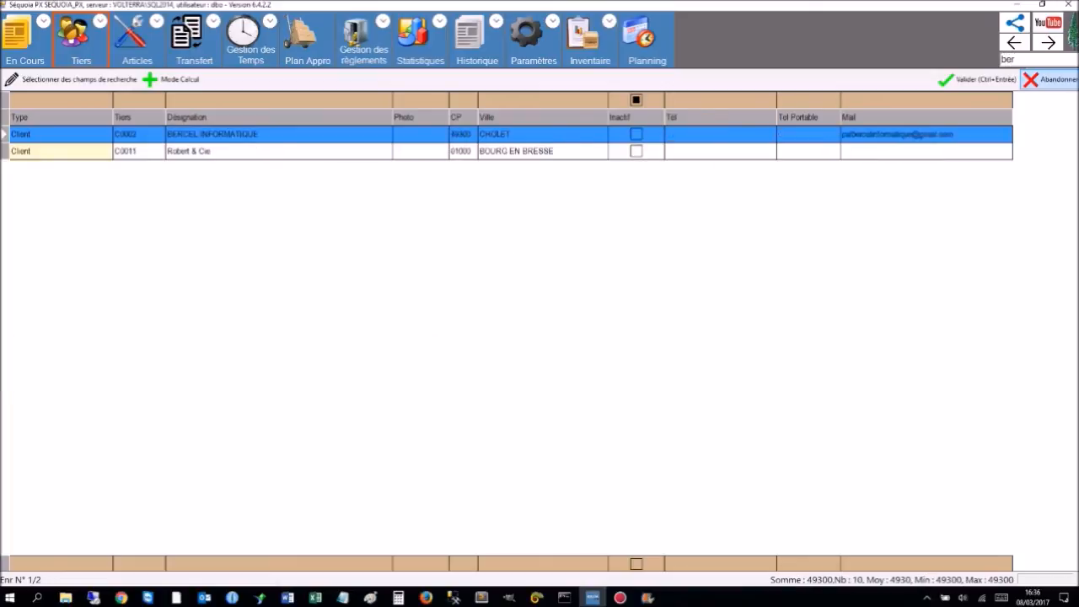
{"action": "key", "text": "BackSpace"}
{"action": "key", "text": "BackSpace"}
{"action": "key", "text": "BackSpace"}
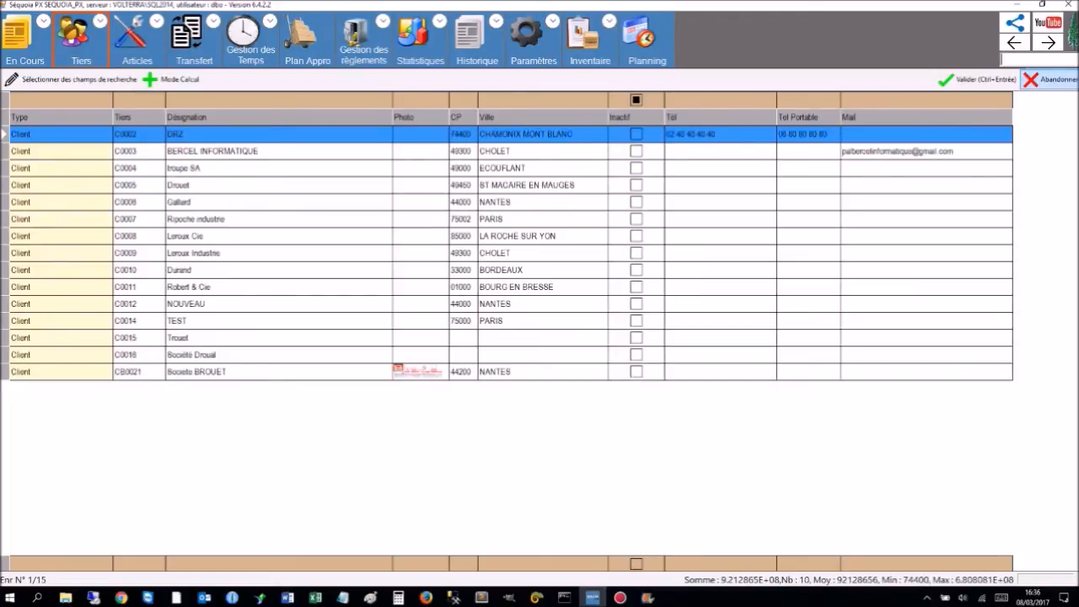
{"action": "type", "text": "10"}
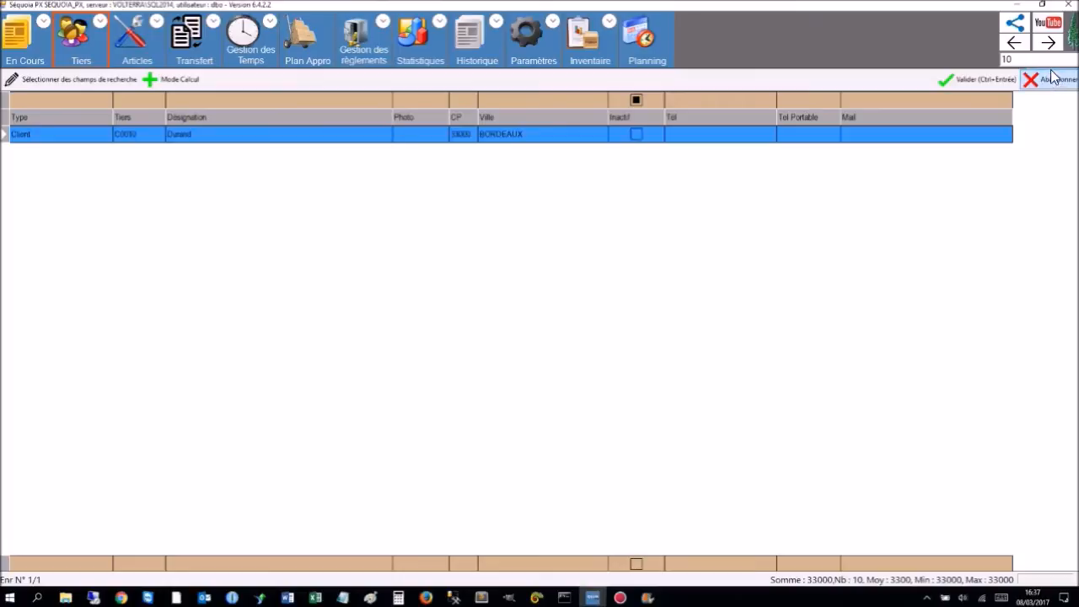
{"action": "key", "text": "BackSpace"}
{"action": "key", "text": "BackSpace"}
{"action": "type", "text": "ber"}
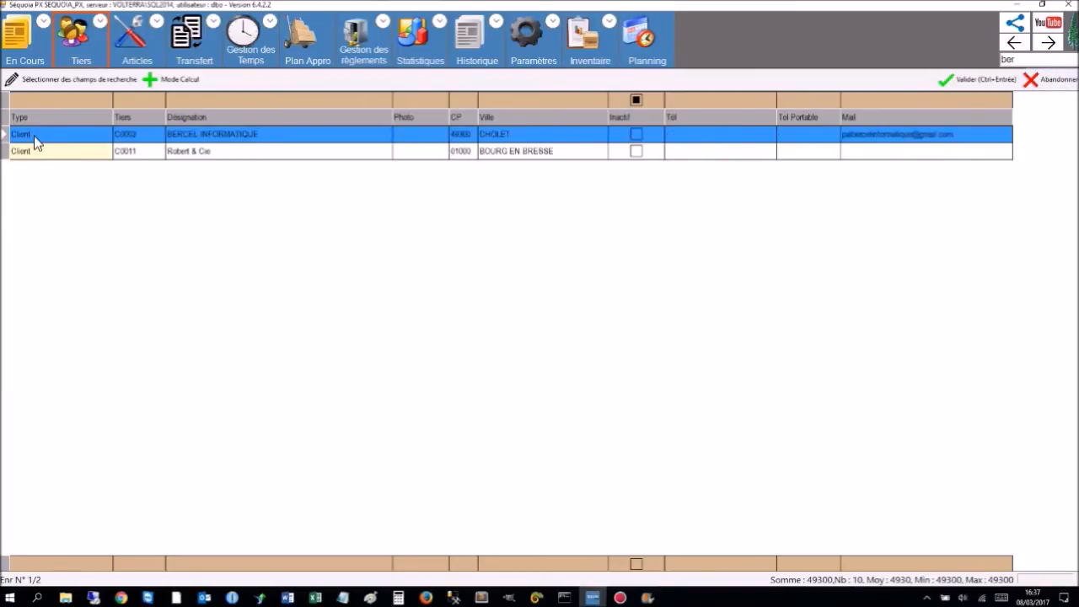
From the BERCEL INFORMATIQUE record, create a new blank client record, code C0018.
{"action": "double_click", "coordinate": [27, 139]}
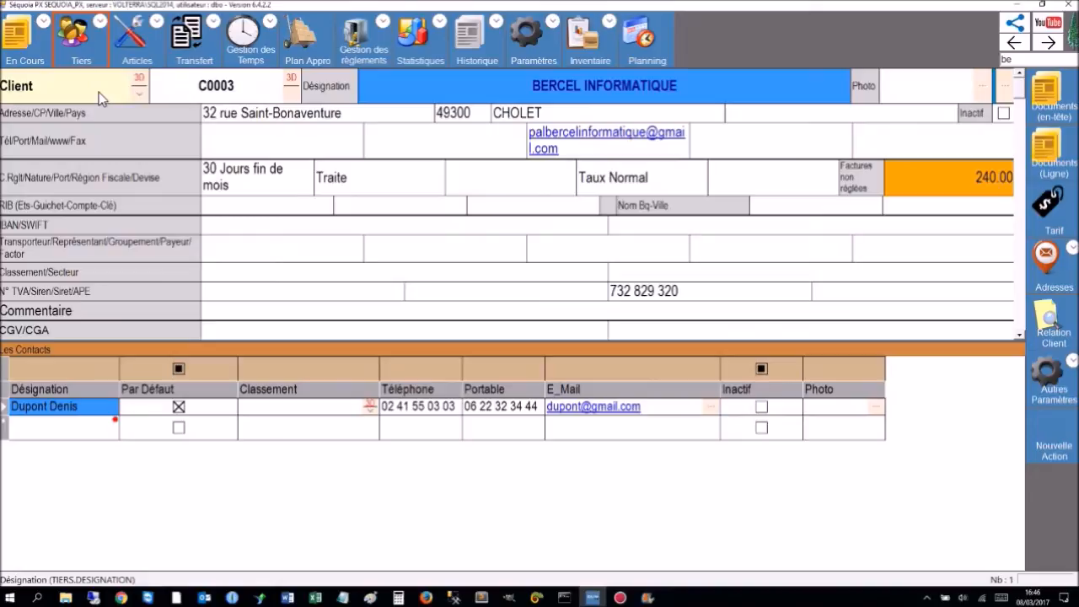
{"action": "right_click", "coordinate": [99, 91]}
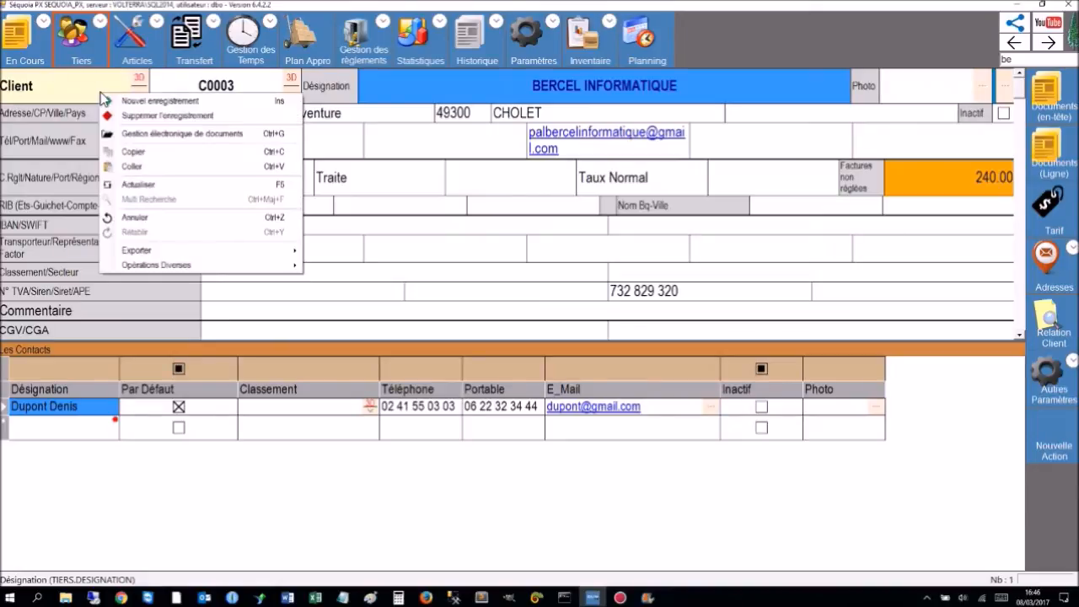
{"action": "left_click", "coordinate": [134, 103]}
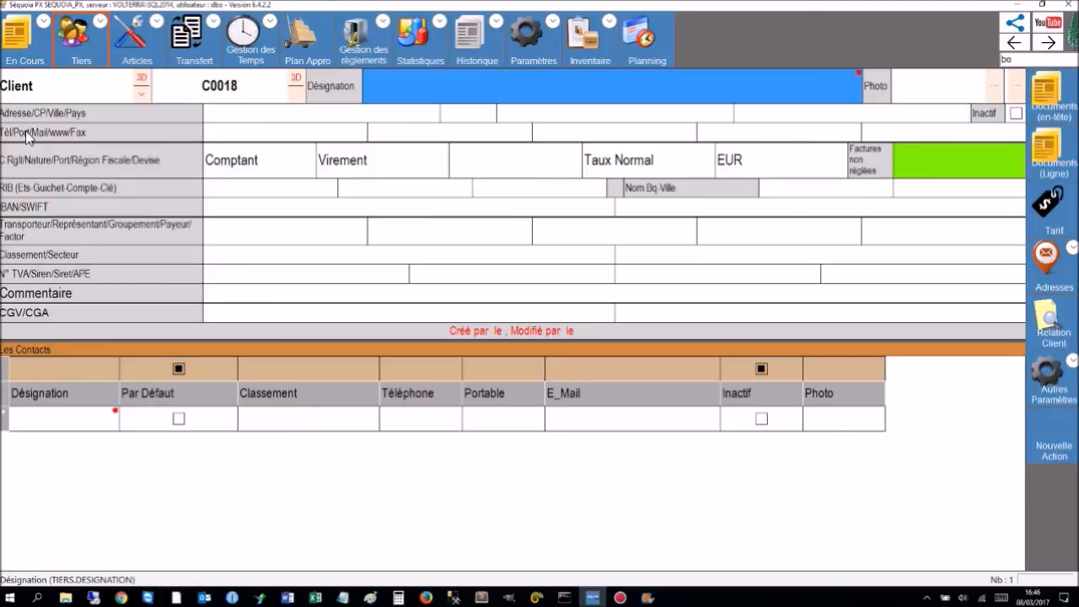
{"action": "left_click", "coordinate": [37, 93]}
{"action": "left_click", "coordinate": [234, 91]}
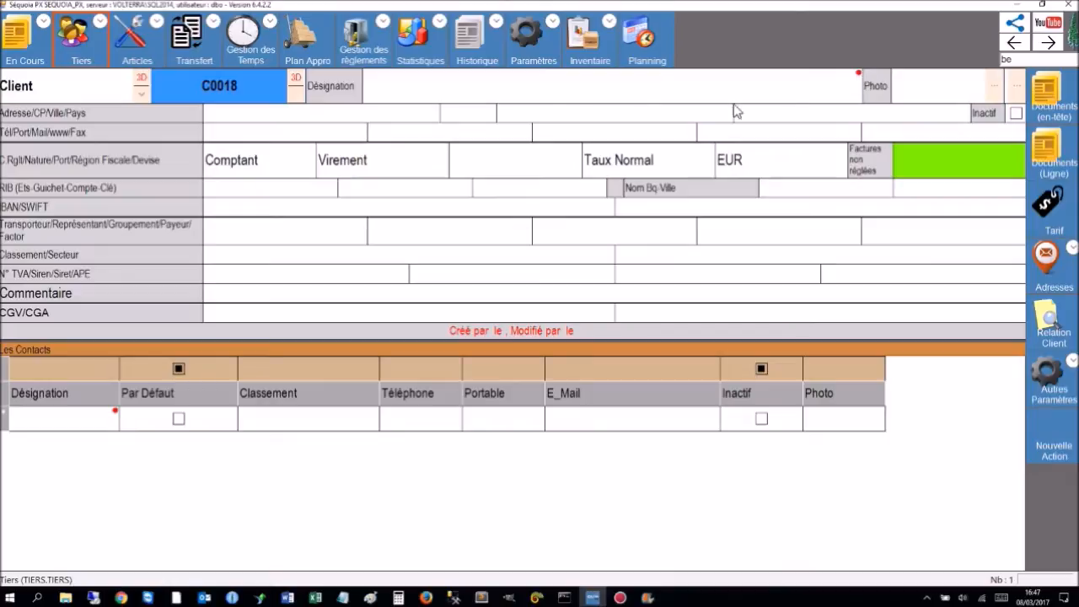
Name the new client DROUAL, save it, and set its photo to the Logo BERCEL image.
{"action": "left_click", "coordinate": [504, 91]}
{"action": "left_click", "coordinate": [510, 88]}
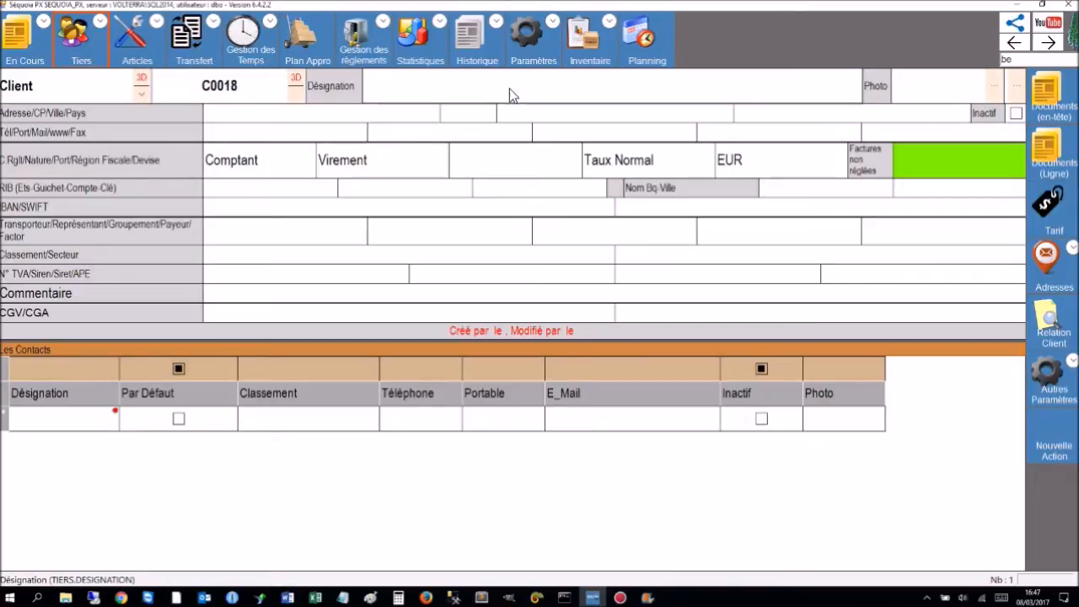
{"action": "type", "text": "DROUAL"}
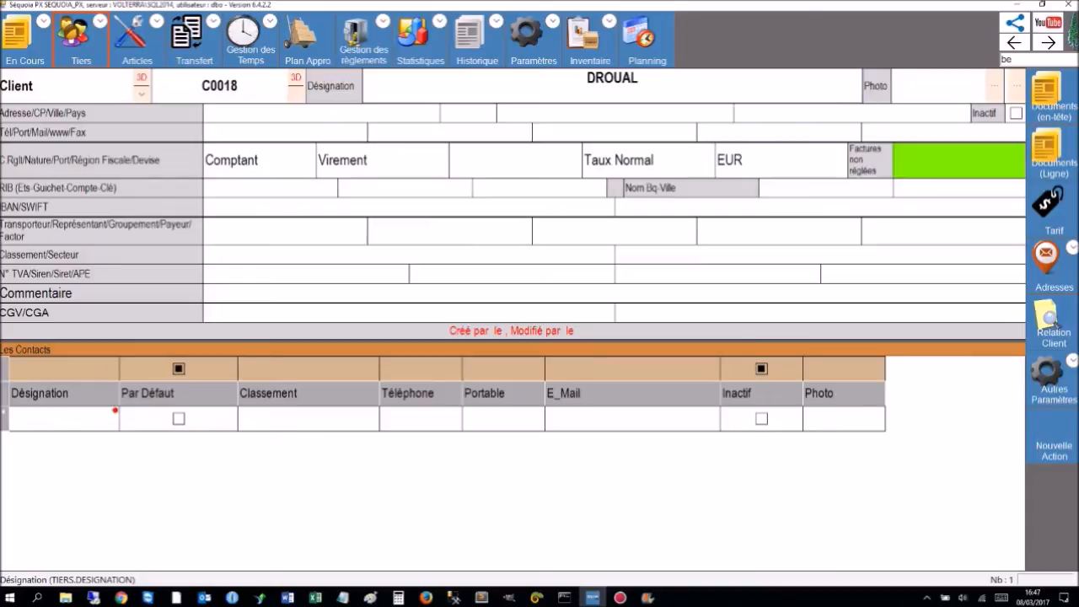
{"action": "key", "text": "Return"}
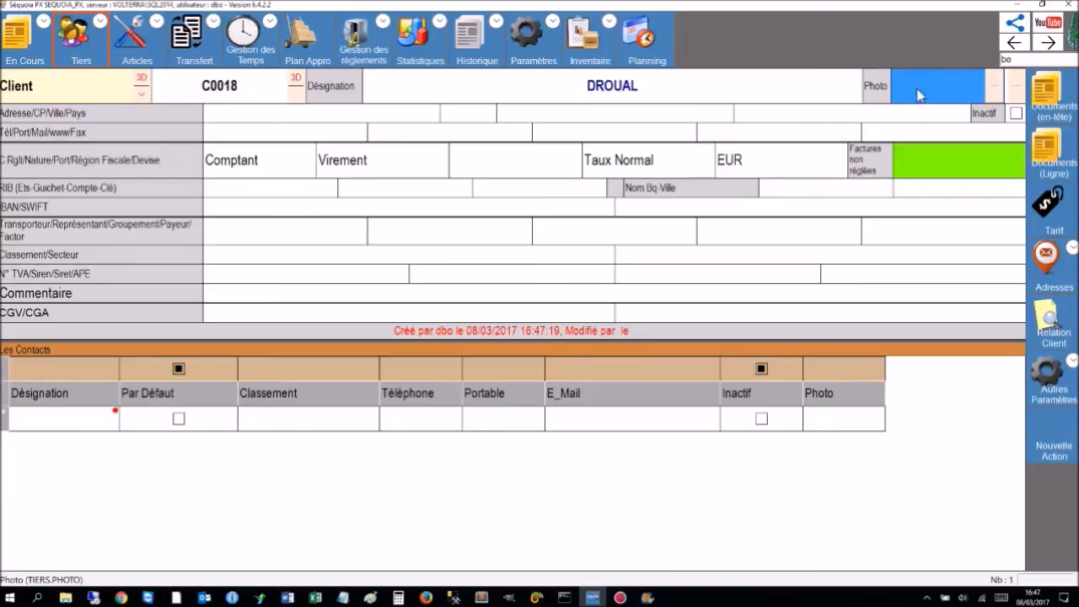
{"action": "left_click", "coordinate": [991, 83]}
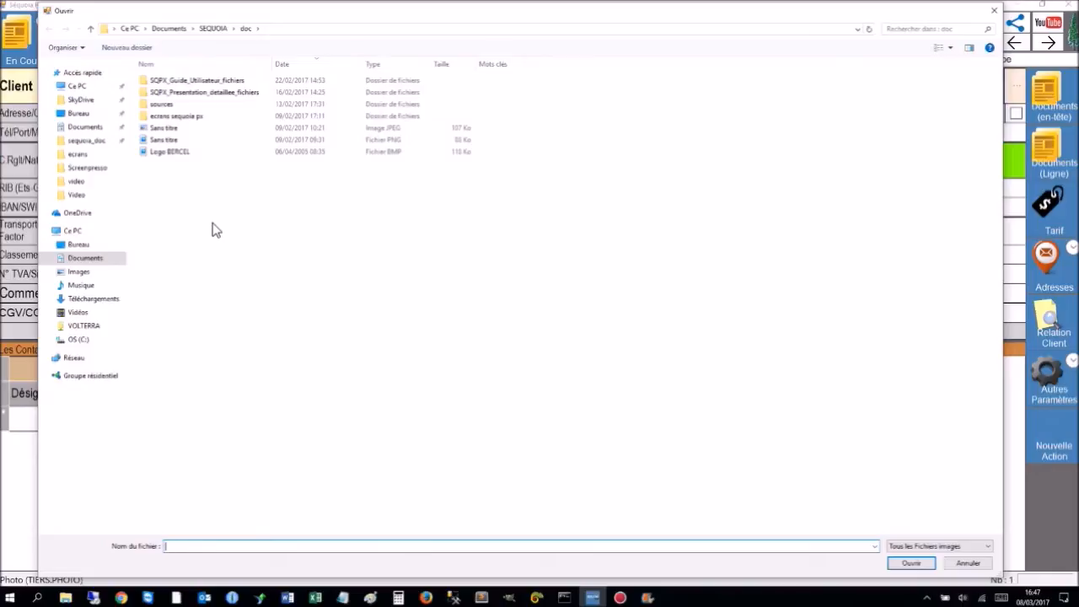
{"action": "double_click", "coordinate": [160, 150]}
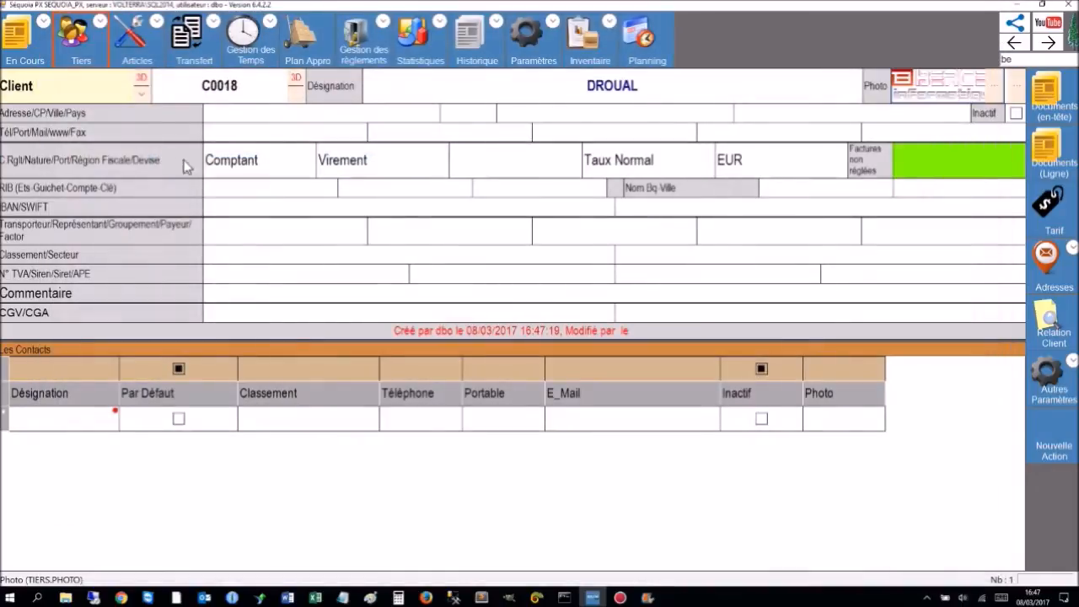
Enter the client's two-line address, a street line and a PO box, and validate it.
{"action": "left_click", "coordinate": [403, 119]}
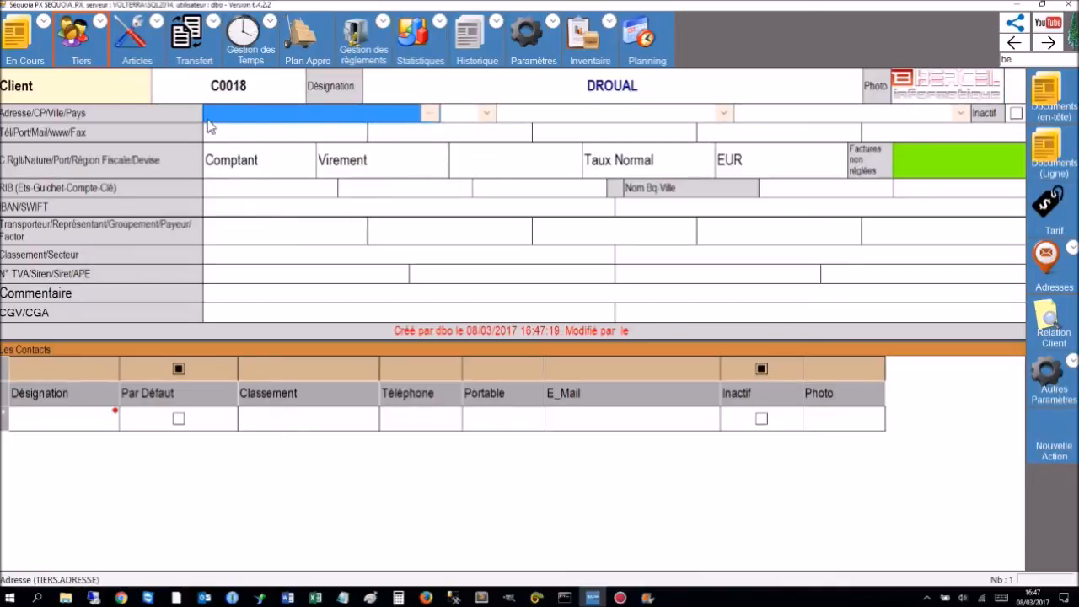
{"action": "left_click", "coordinate": [432, 114]}
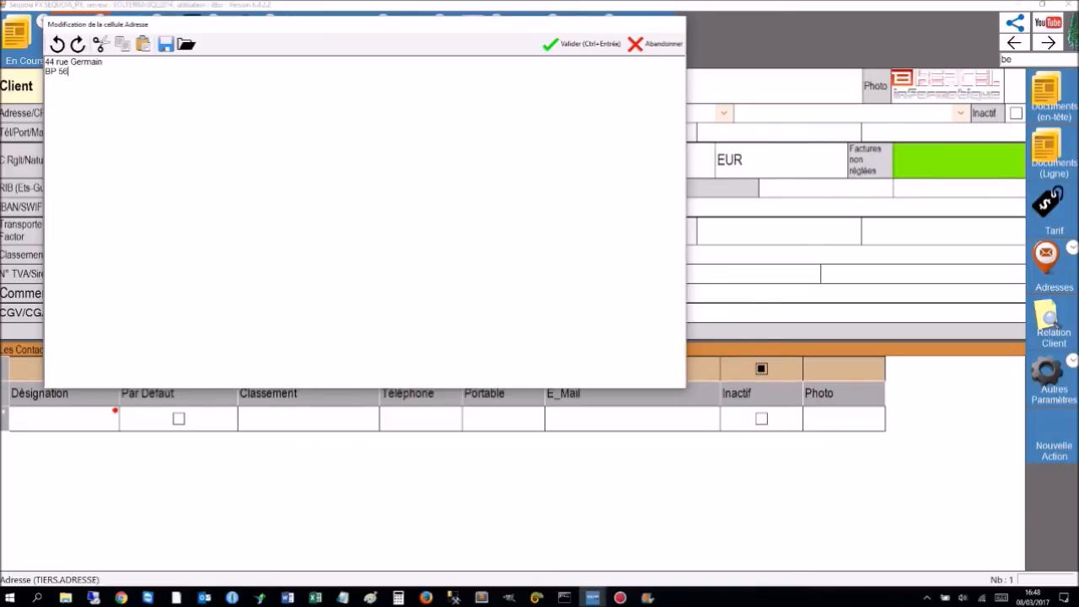
{"action": "left_click", "coordinate": [585, 46]}
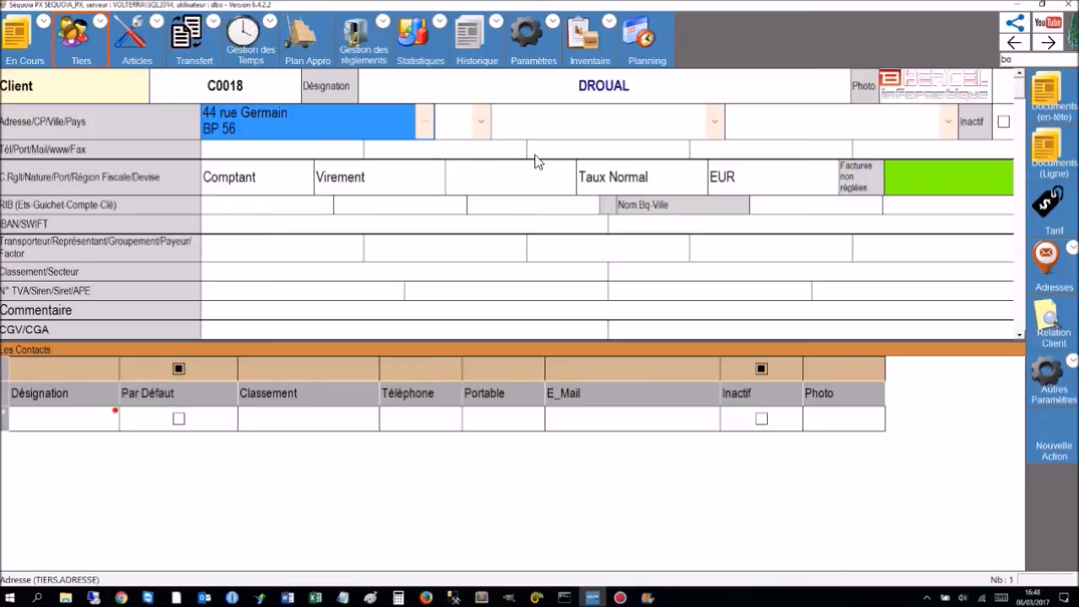
Set the client's postal code to 49300, city CHOLET and country FRANCE.
{"action": "left_click", "coordinate": [479, 119]}
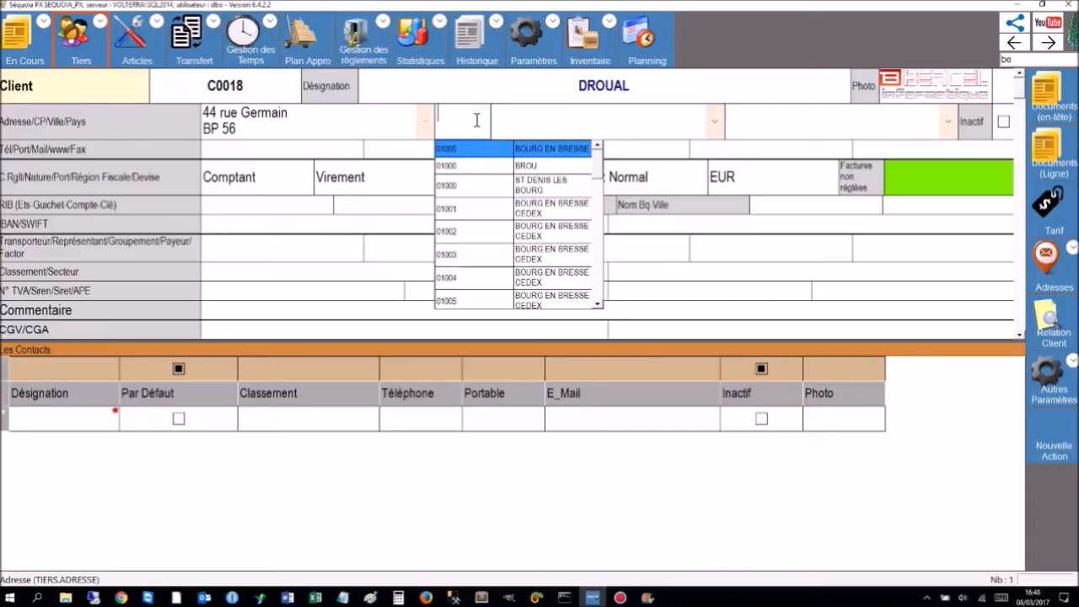
{"action": "type", "text": "49"}
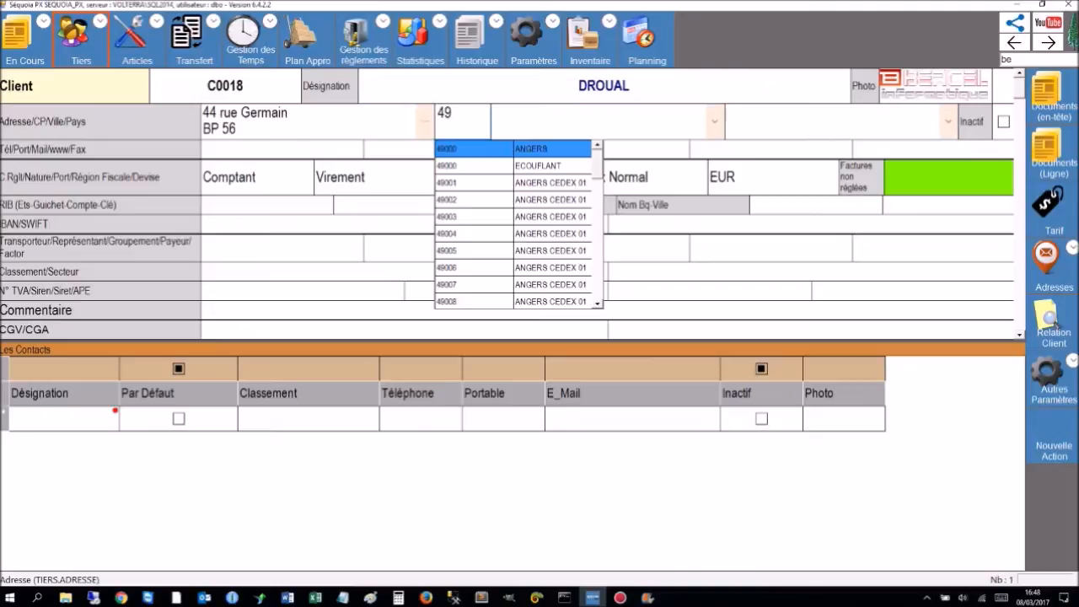
{"action": "type", "text": "3"}
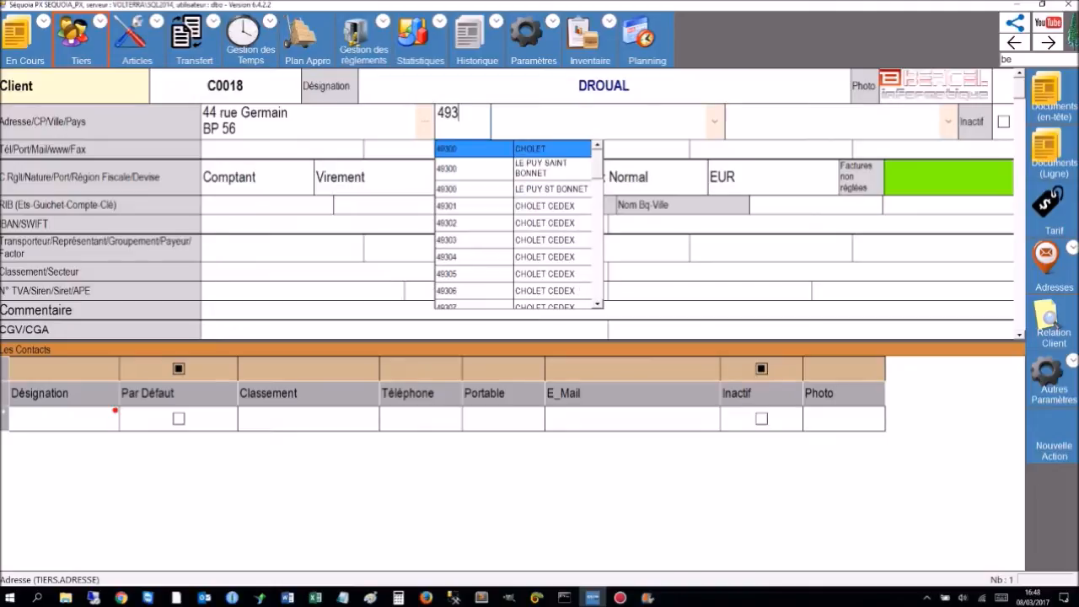
{"action": "left_click", "coordinate": [444, 150]}
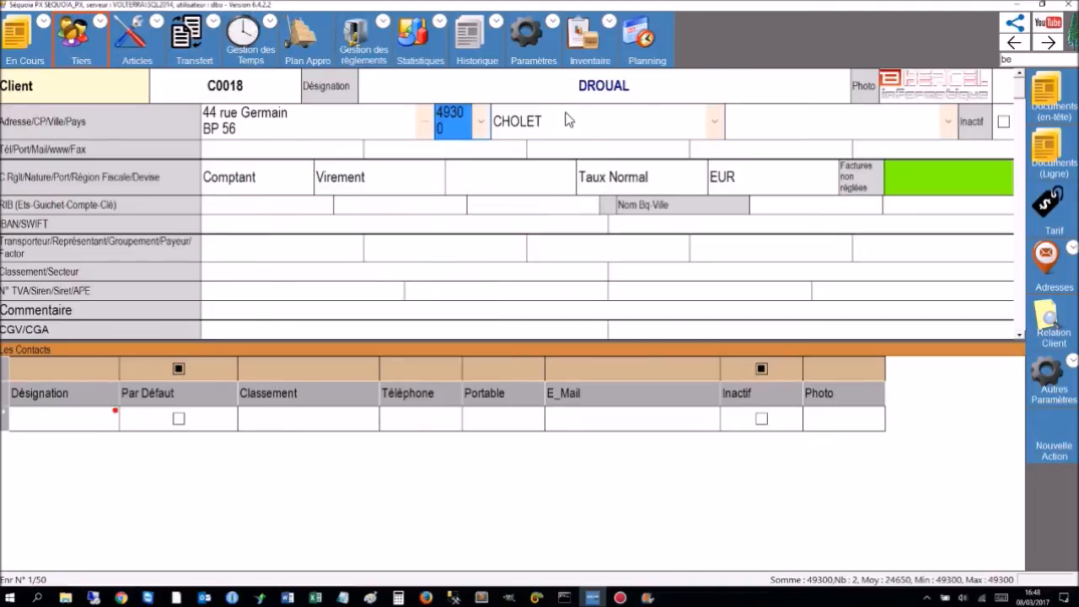
{"action": "left_click", "coordinate": [717, 124]}
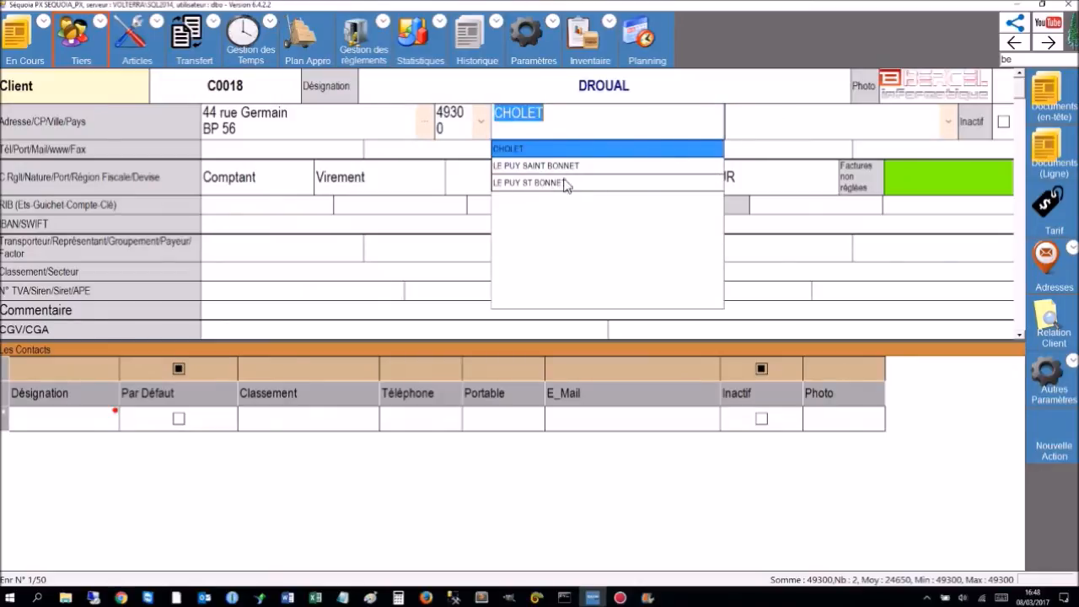
{"action": "left_click", "coordinate": [507, 149]}
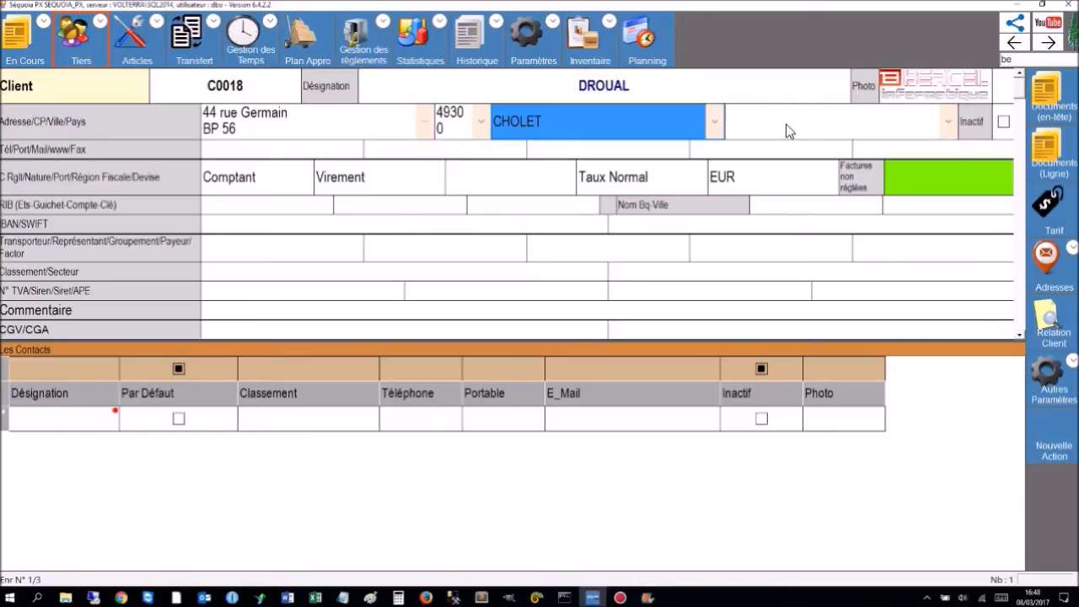
{"action": "left_click", "coordinate": [948, 122]}
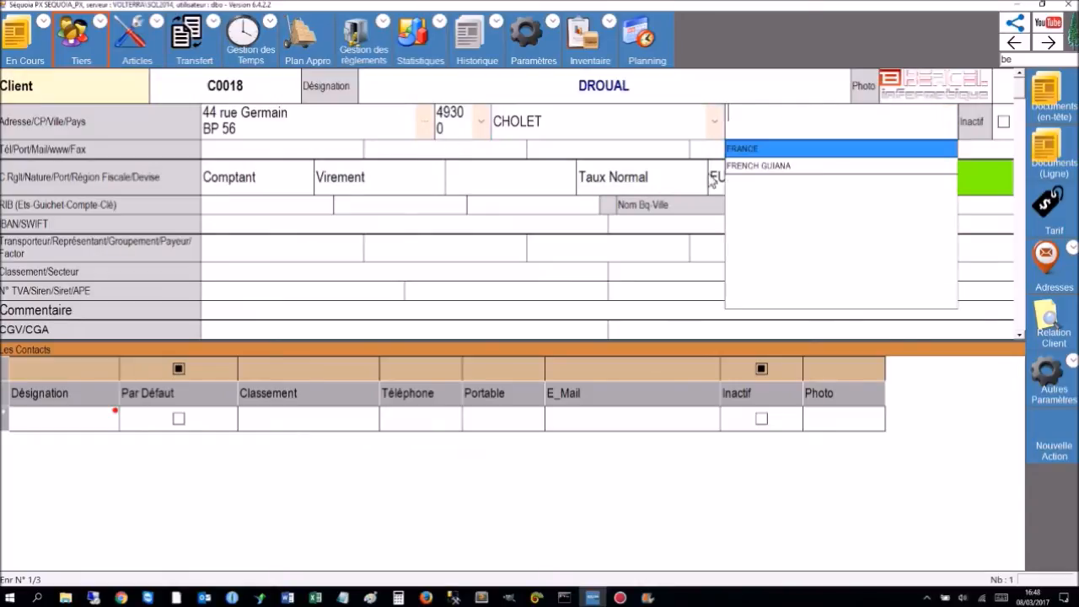
{"action": "left_click", "coordinate": [746, 150]}
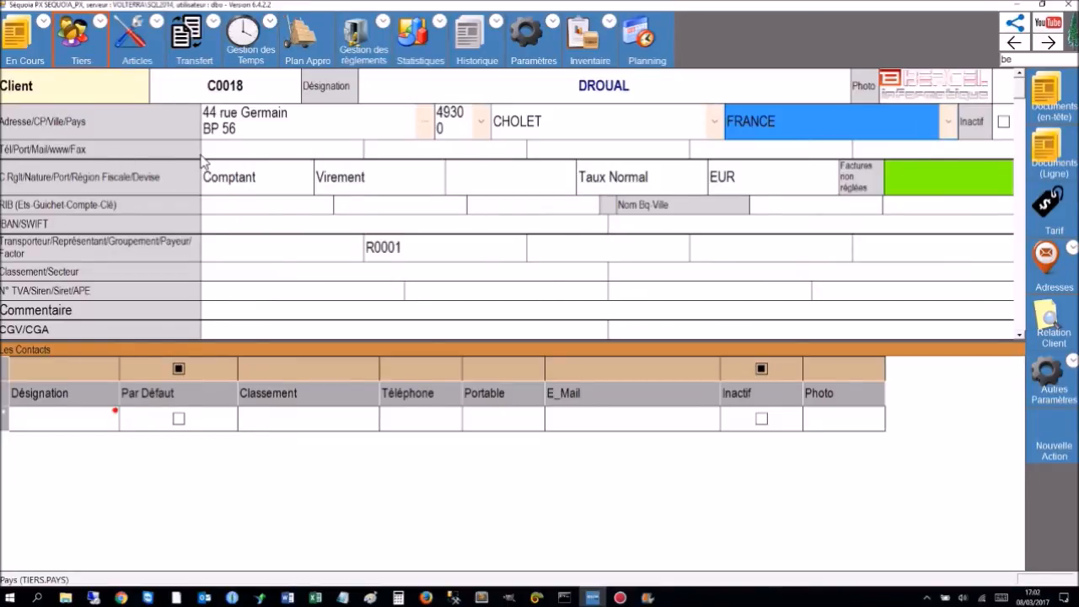
Enter the client's e-mail address, correcting its ending, then start a new message to it.
{"action": "left_click", "coordinate": [235, 153]}
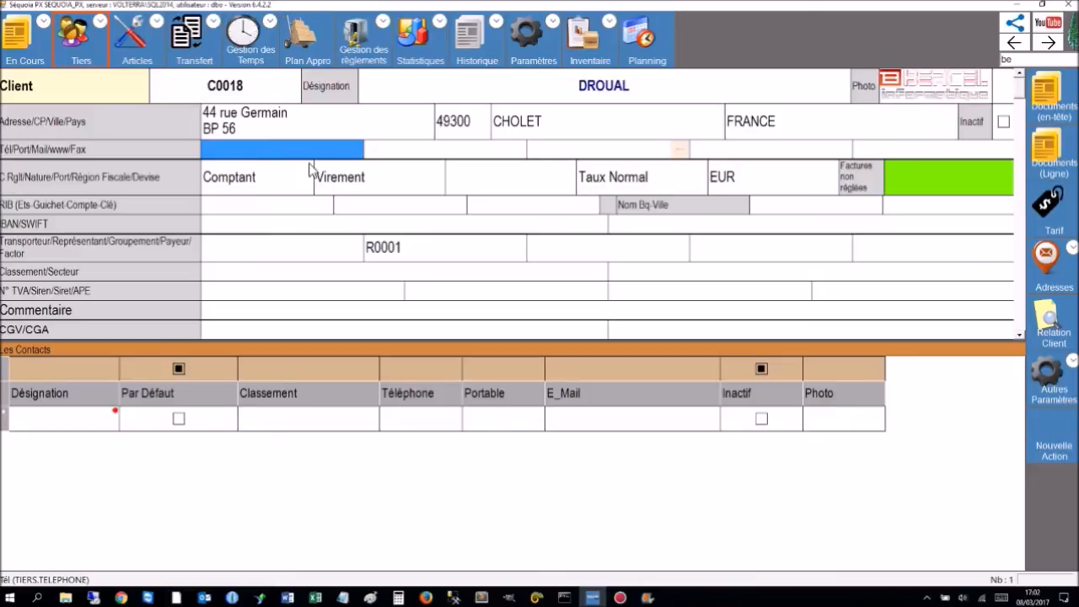
{"action": "left_click", "coordinate": [445, 152]}
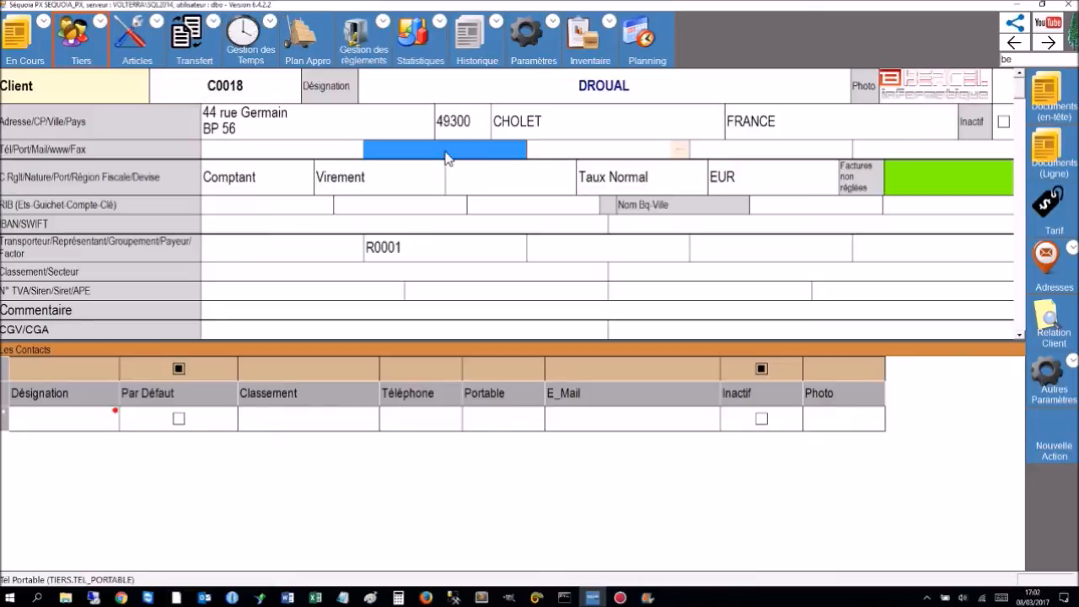
{"action": "left_click", "coordinate": [593, 154]}
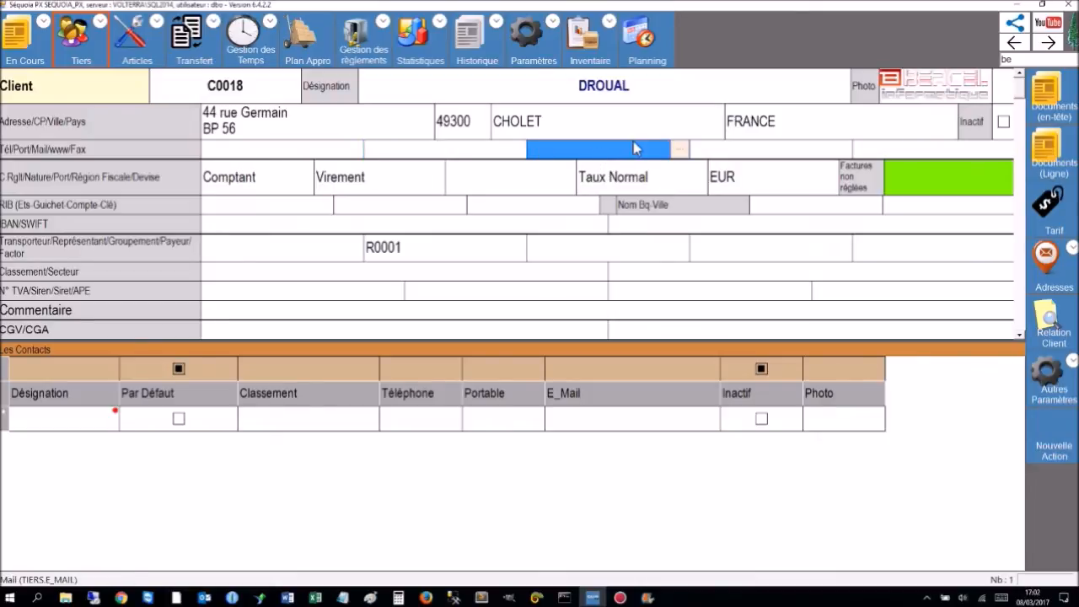
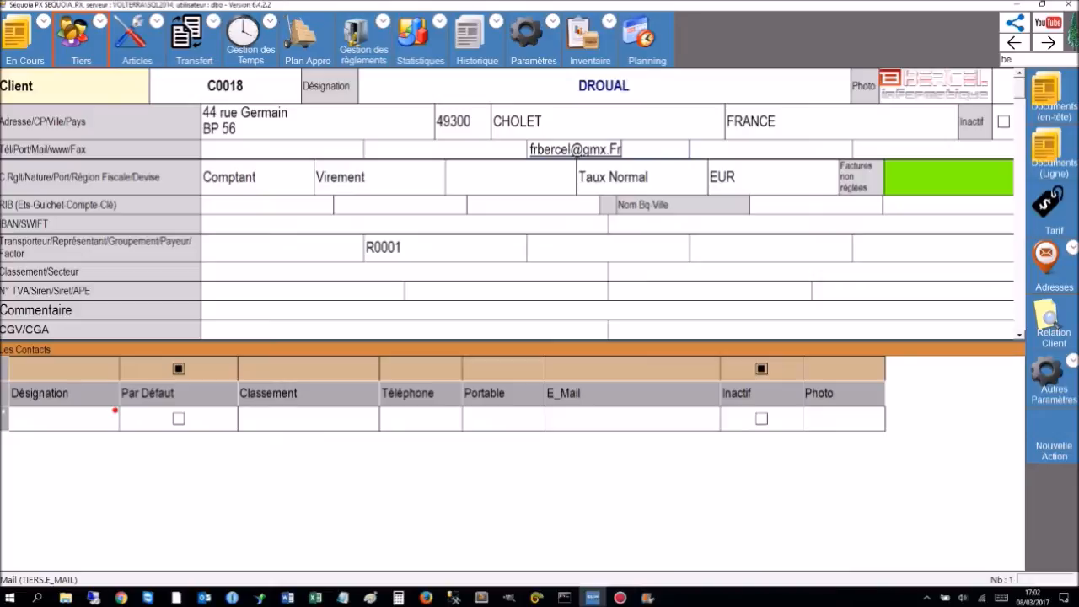
{"action": "key", "text": "Tab"}
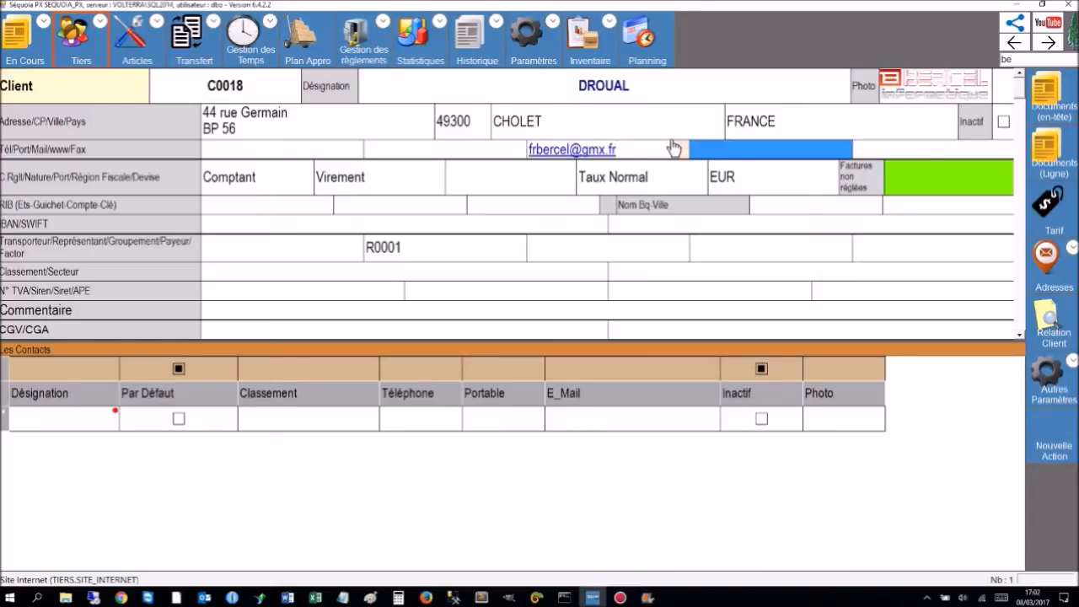
{"action": "key", "text": "Tab"}
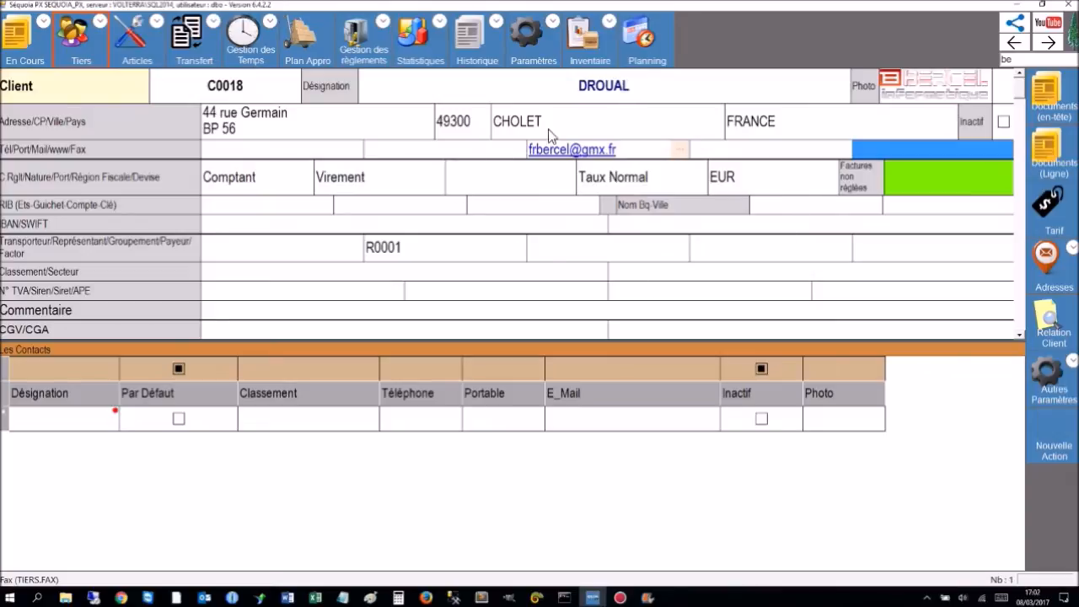
{"action": "left_click", "coordinate": [570, 155]}
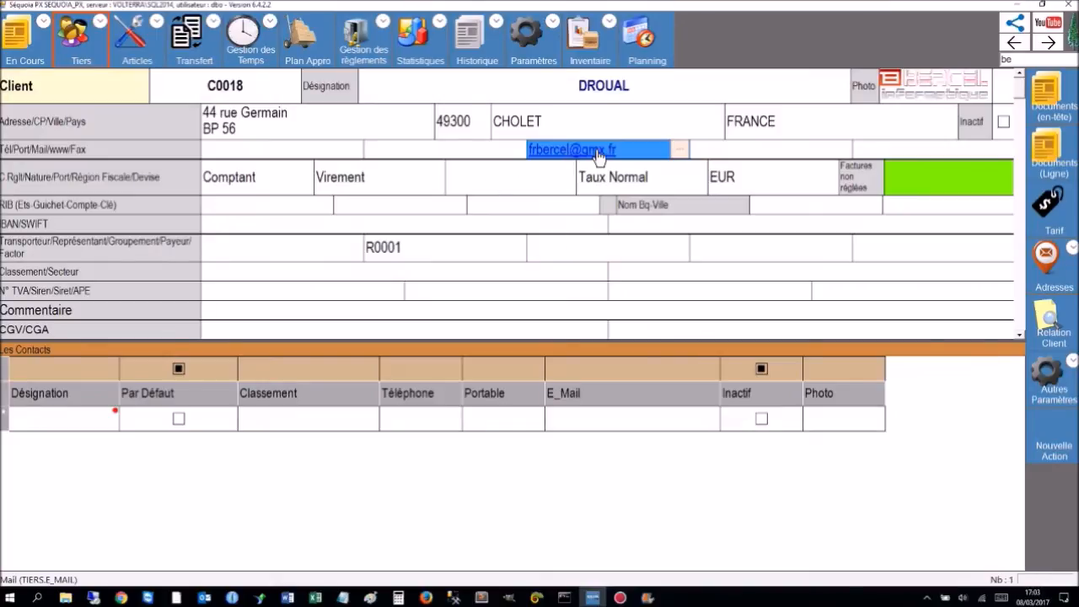
{"action": "left_click", "coordinate": [598, 155]}
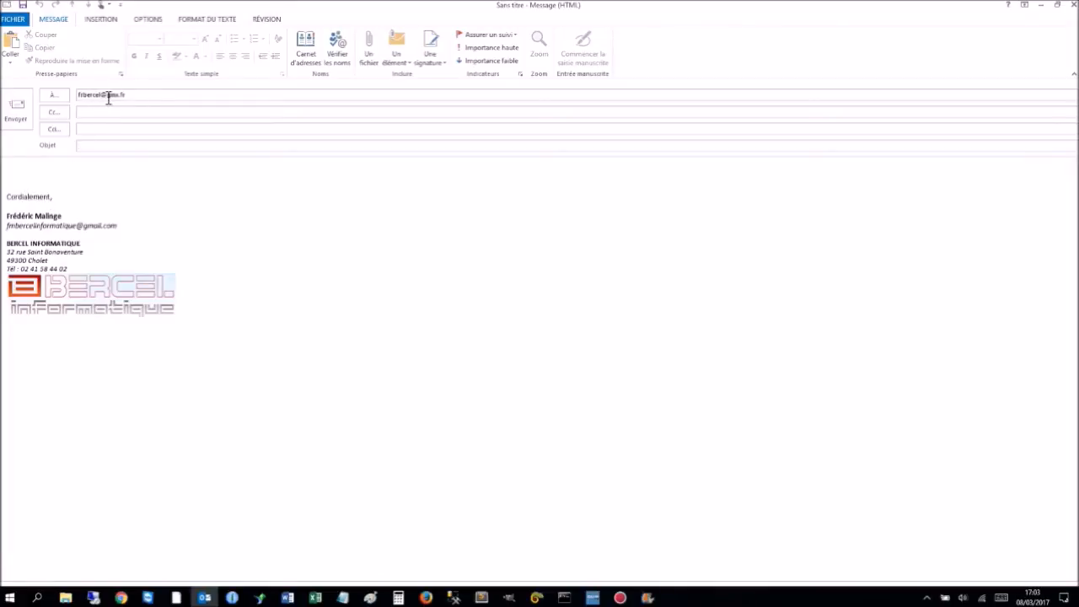
Close the Outlook draft to the client, choosing Non to discard it.
{"action": "left_click", "coordinate": [1073, 5]}
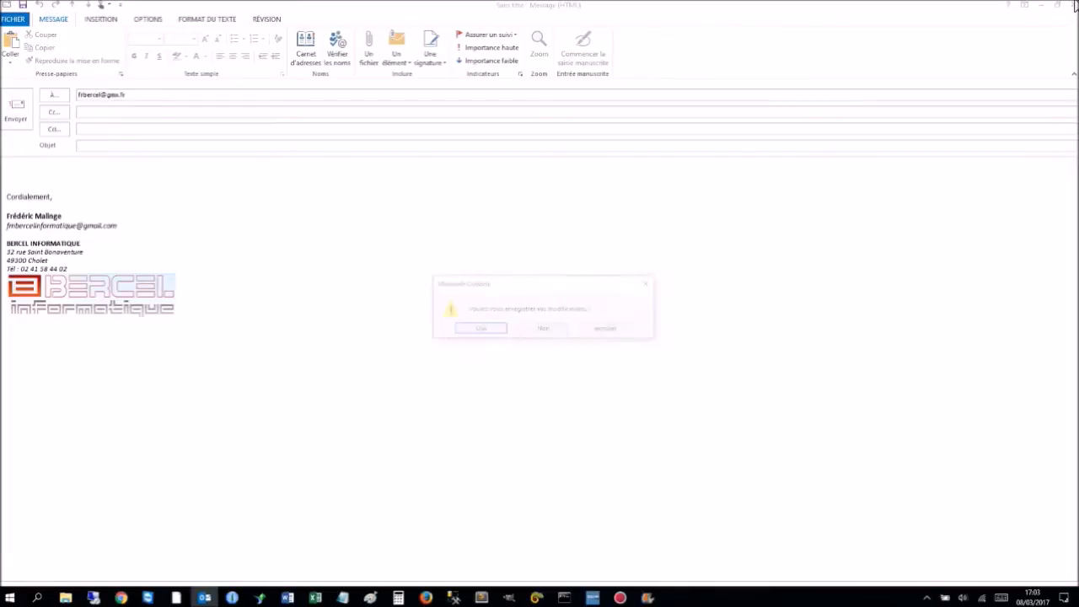
{"action": "left_click", "coordinate": [545, 330]}
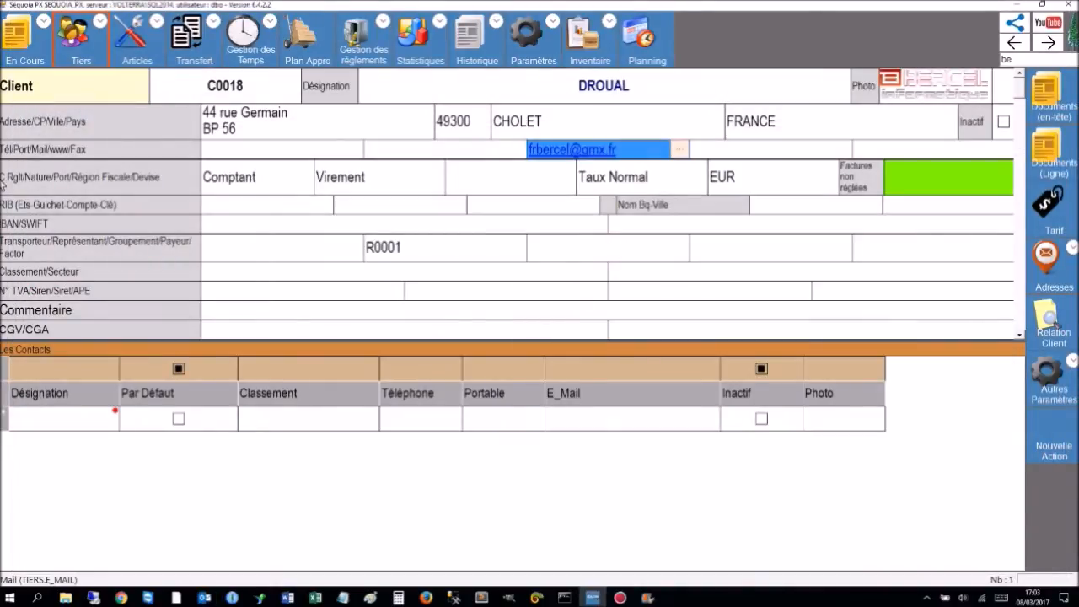
Set the payment terms to 30 Jours le 15 du mois suivant, then view the payment-conditions table.
{"action": "left_click", "coordinate": [263, 182]}
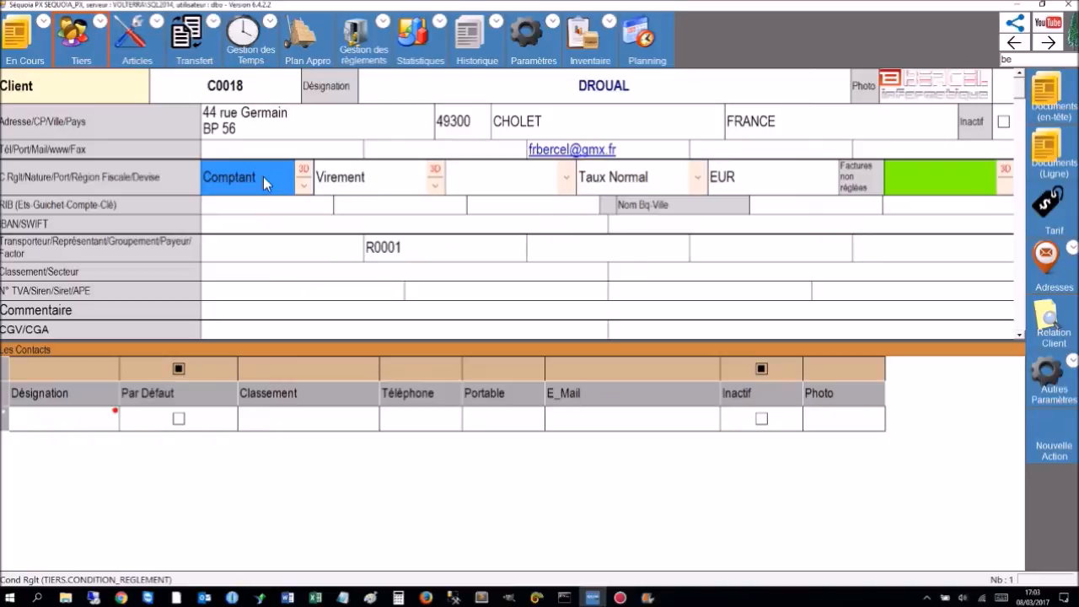
{"action": "left_click", "coordinate": [358, 175]}
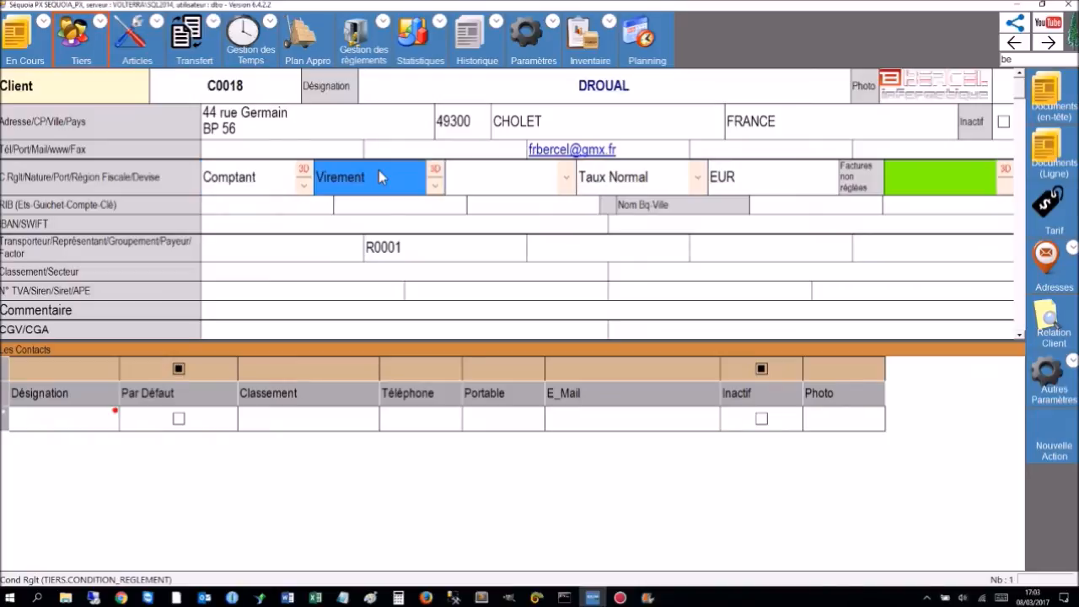
{"action": "left_click", "coordinate": [304, 188]}
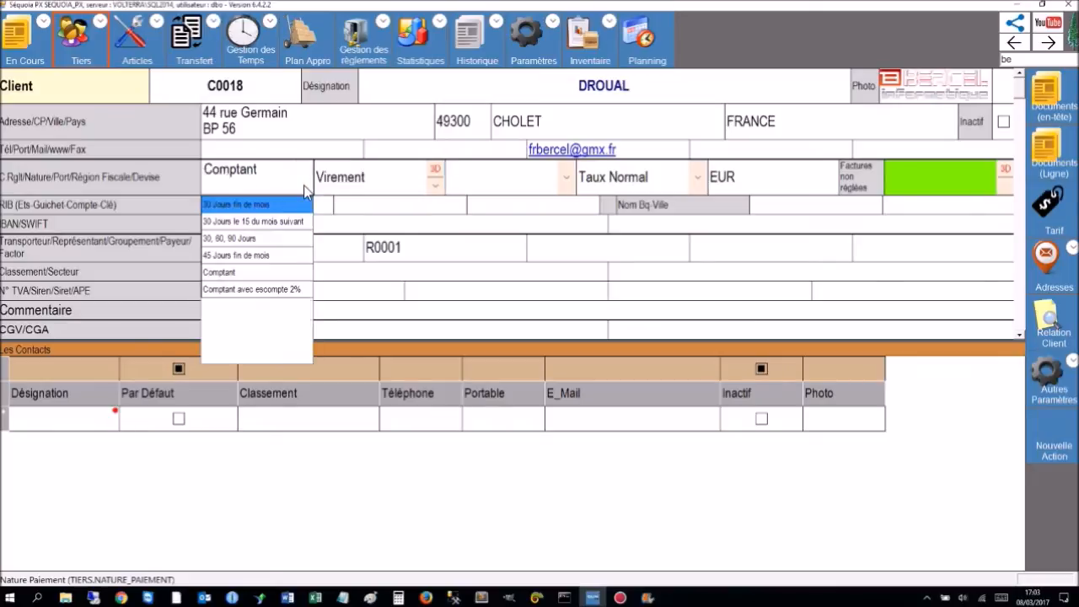
{"action": "left_click", "coordinate": [229, 221]}
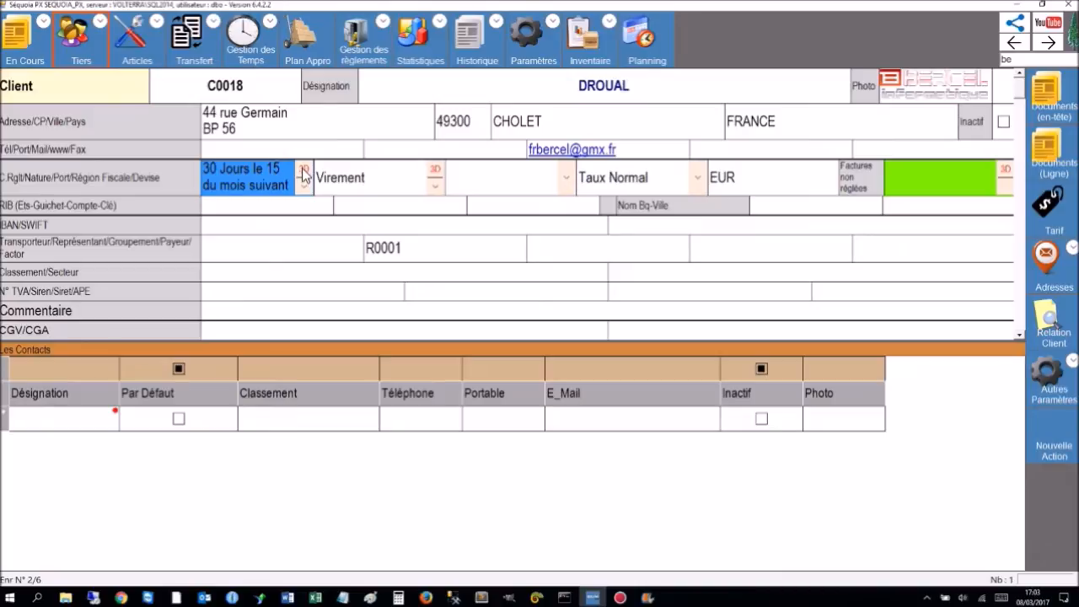
{"action": "left_click", "coordinate": [304, 168]}
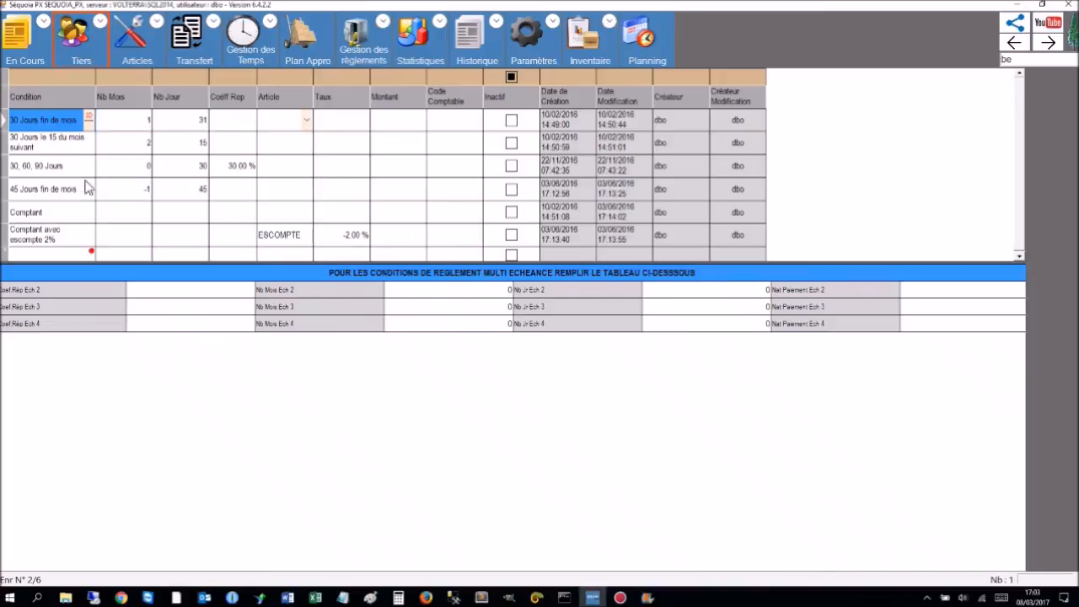
Leave the conditions table, check the payment-method list beside Virement, and return to client C0018.
{"action": "scroll", "coordinate": [67, 177], "scroll_direction": "down", "scroll_amount": 3}
{"action": "scroll", "coordinate": [101, 183], "scroll_direction": "up", "scroll_amount": 3}
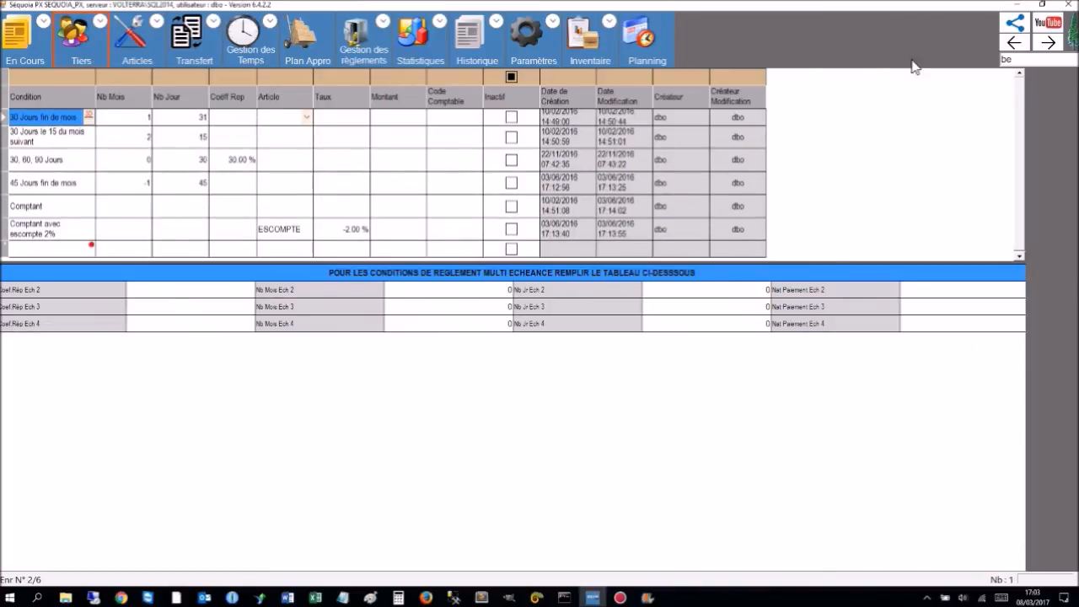
{"action": "left_click", "coordinate": [1015, 42]}
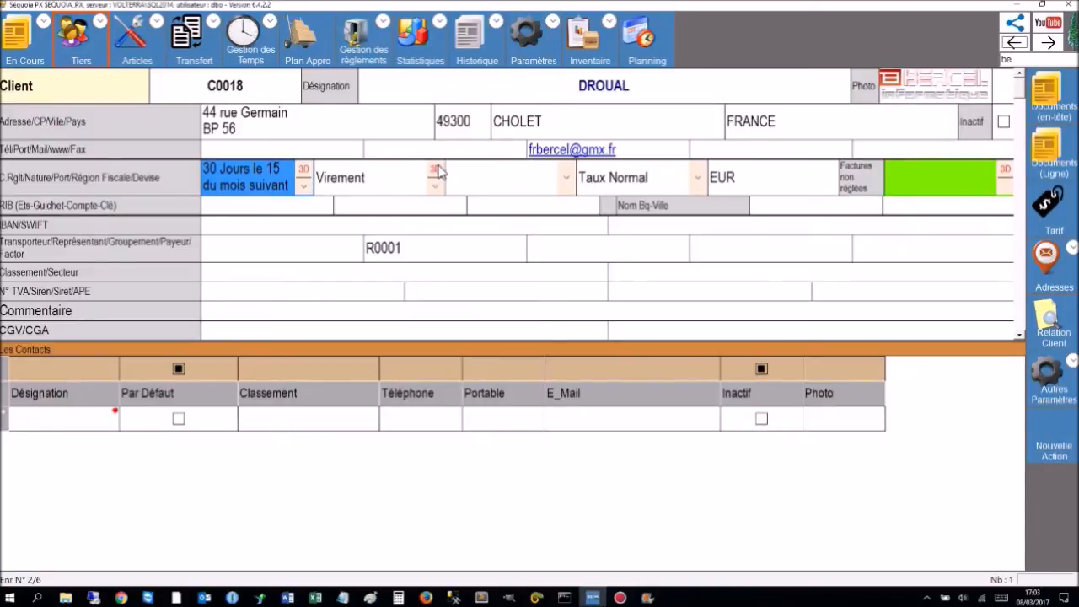
{"action": "left_click", "coordinate": [437, 171]}
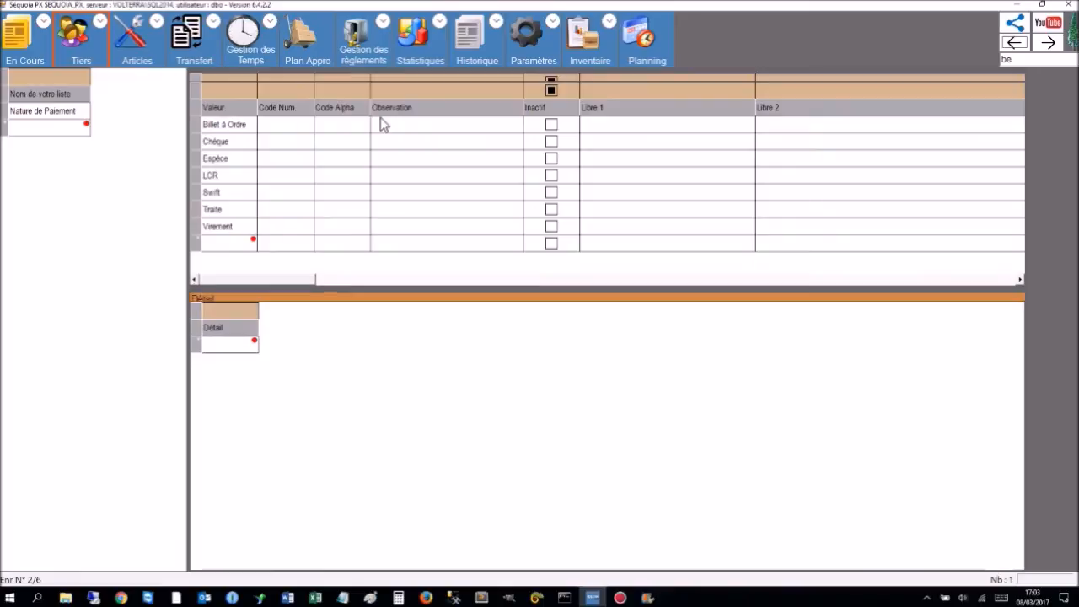
{"action": "left_click", "coordinate": [1015, 42]}
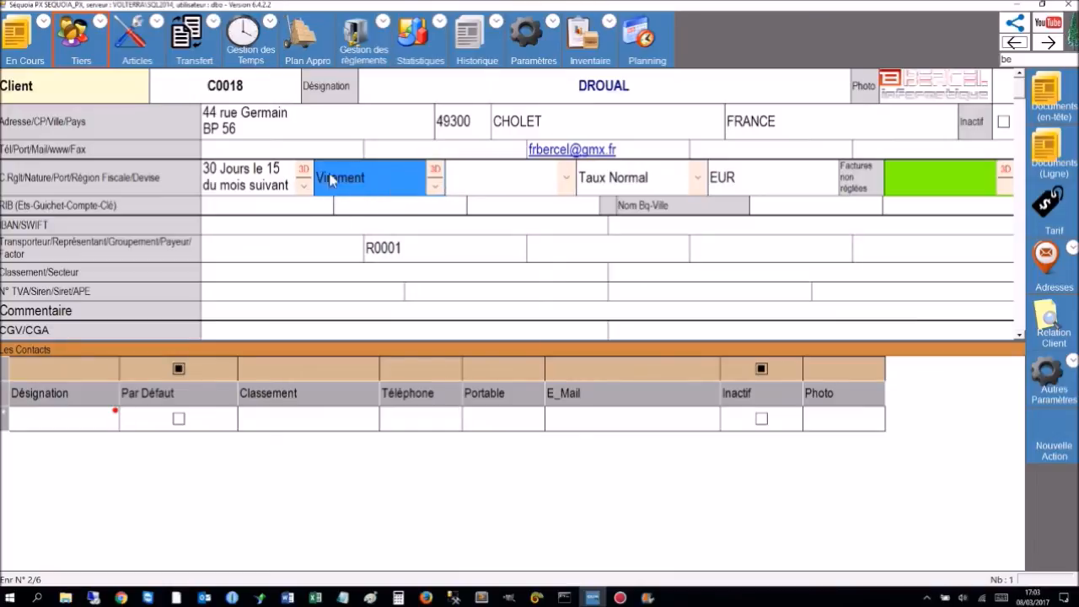
Switch the payment method to Chèque and reselect Taux Normal as the tax regime.
{"action": "left_click", "coordinate": [436, 190]}
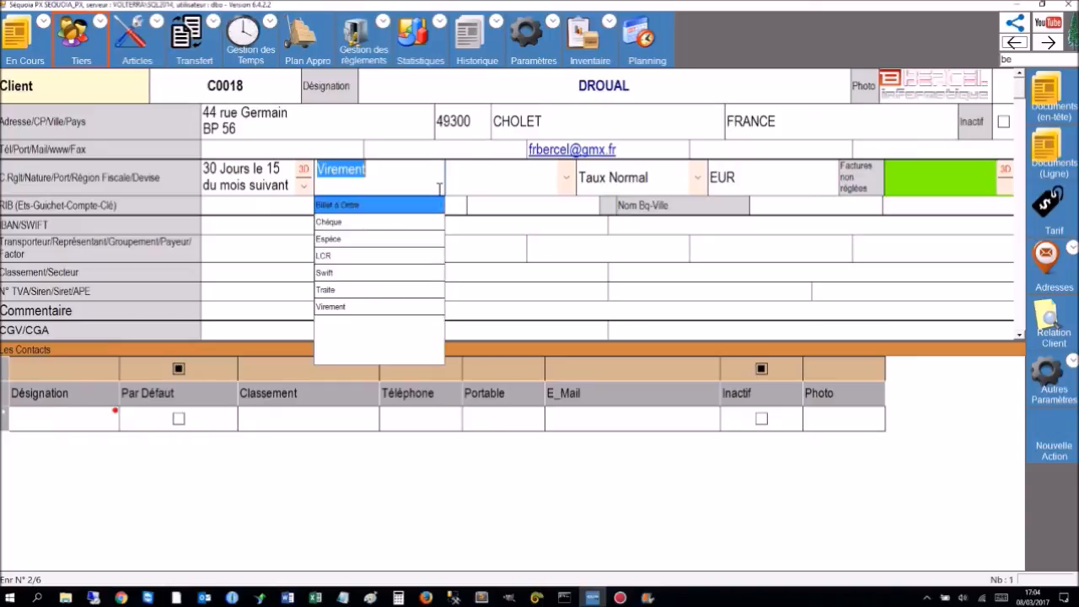
{"action": "left_click", "coordinate": [333, 225]}
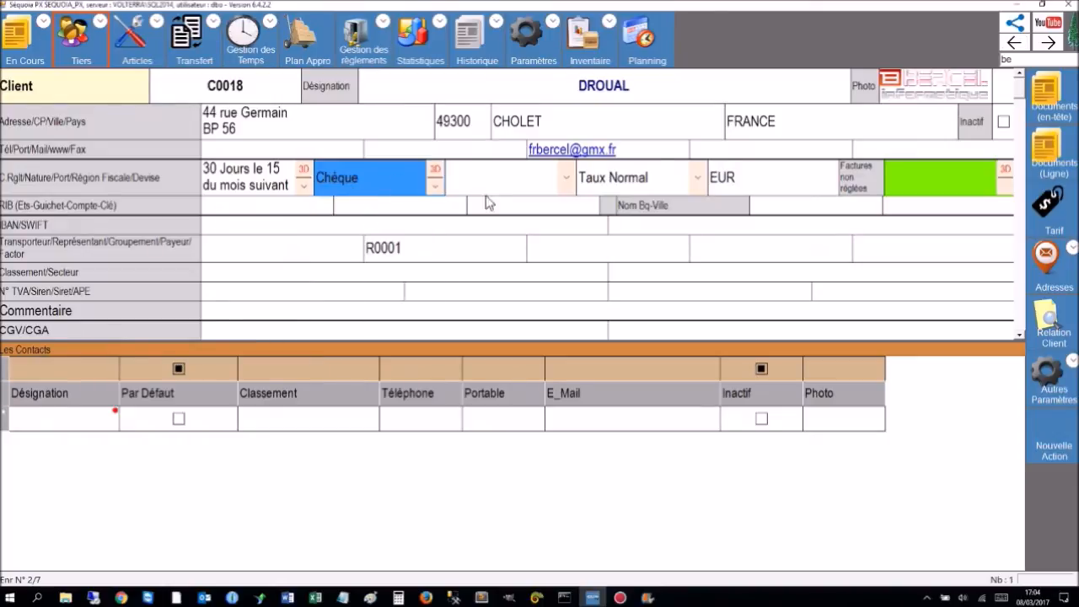
{"action": "left_click", "coordinate": [523, 187]}
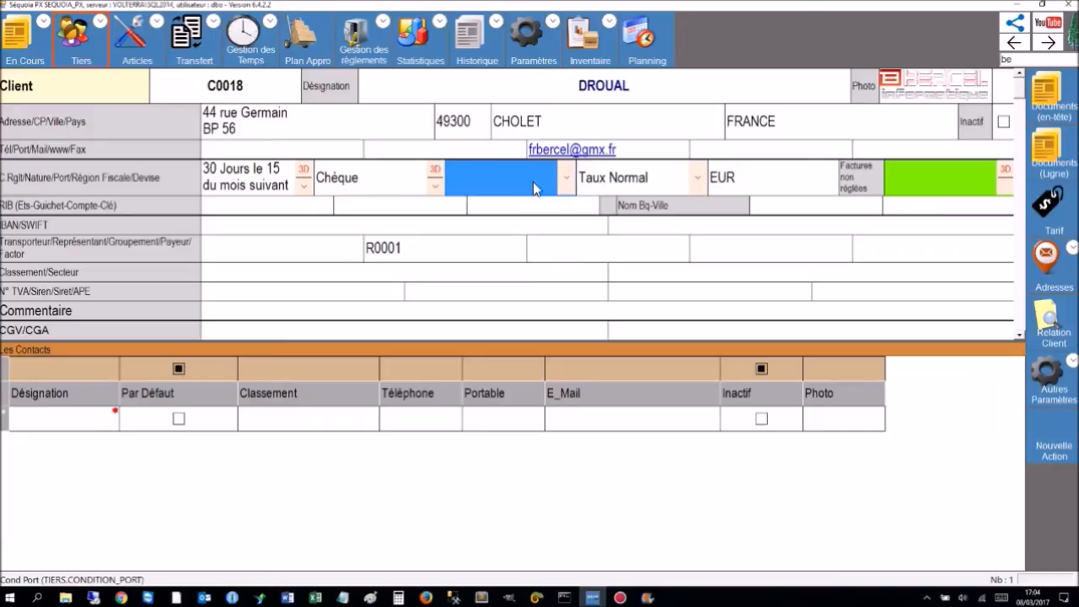
{"action": "left_click", "coordinate": [602, 186]}
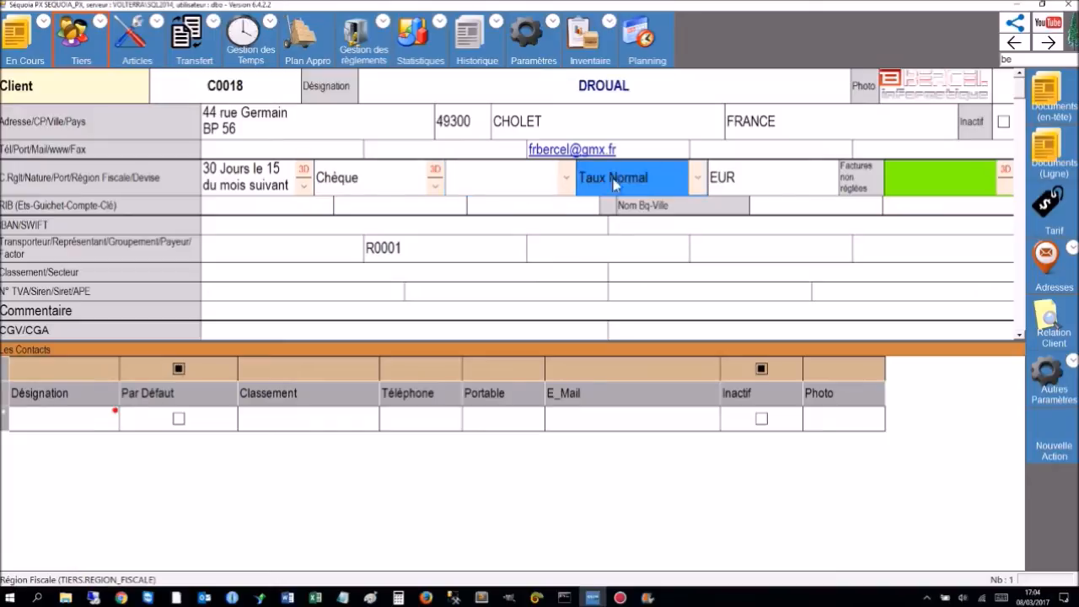
{"action": "left_click", "coordinate": [699, 177]}
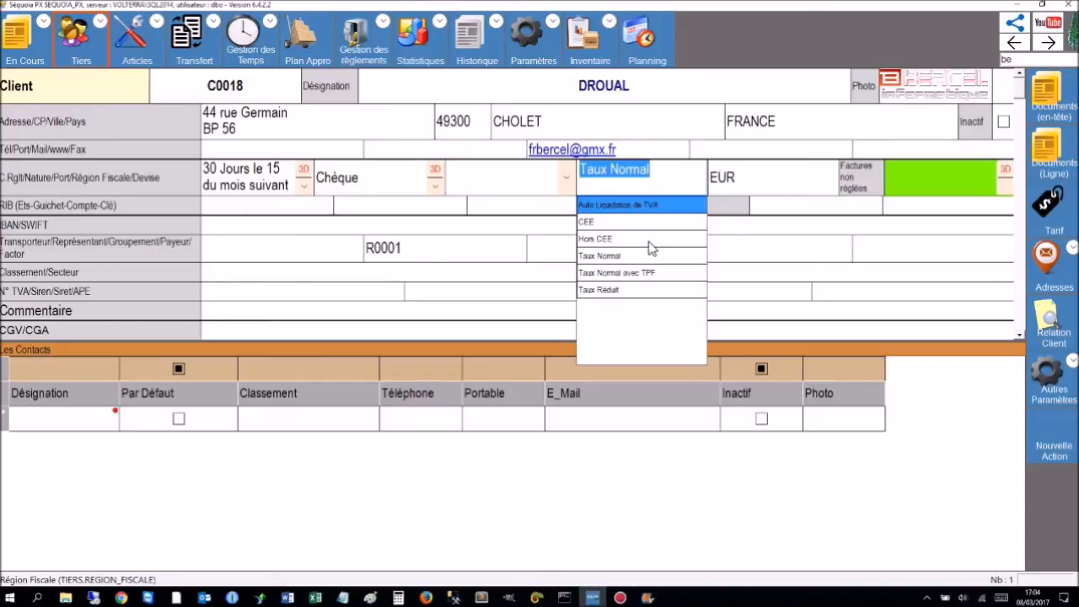
{"action": "left_click", "coordinate": [604, 256]}
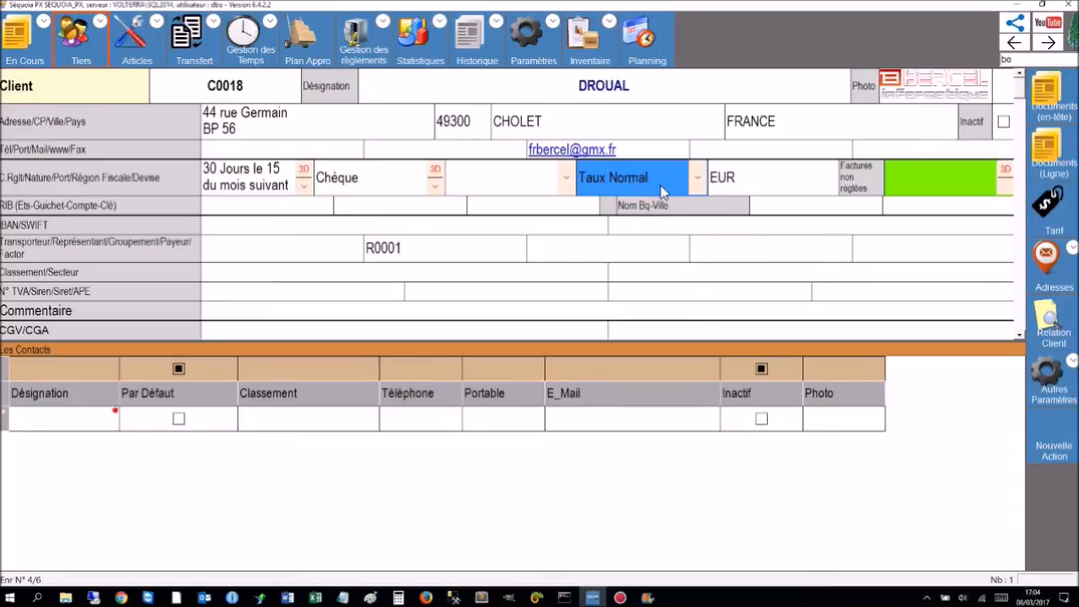
{"action": "left_click", "coordinate": [727, 182]}
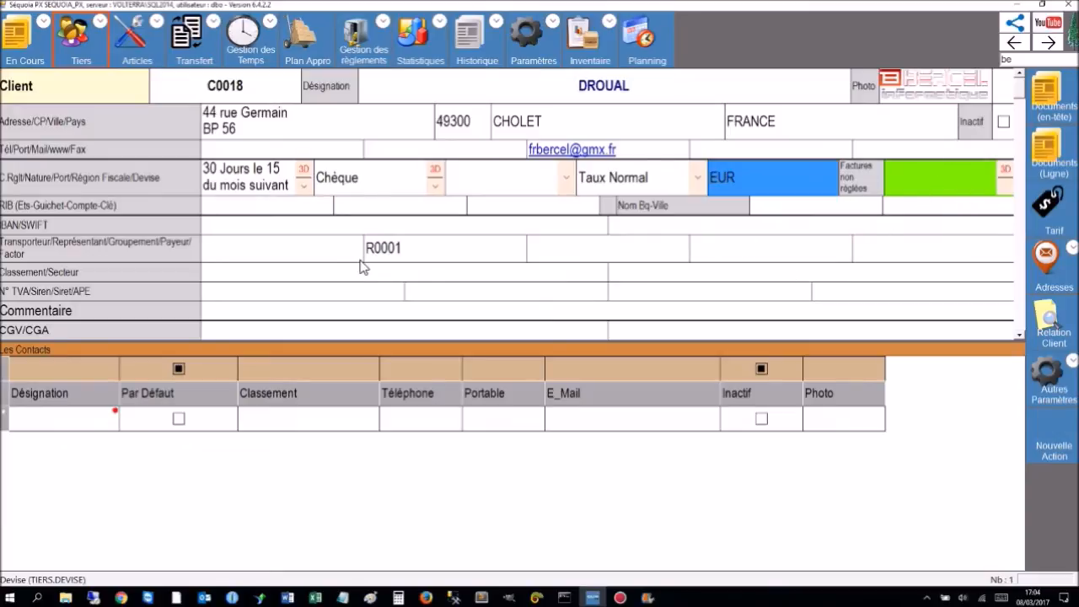
{"action": "left_click", "coordinate": [249, 224]}
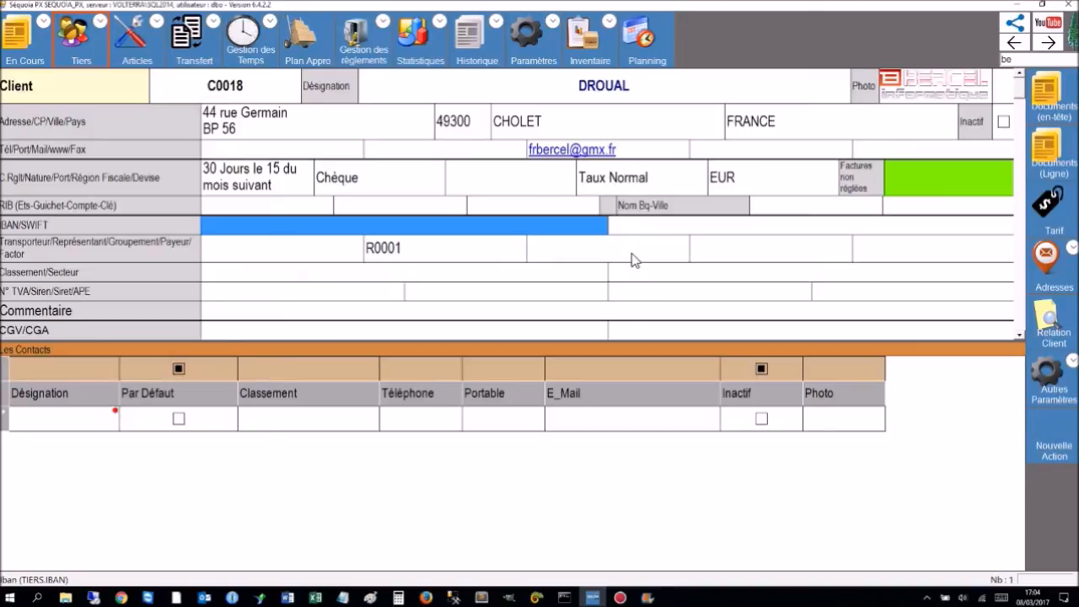
{"action": "left_click", "coordinate": [282, 256]}
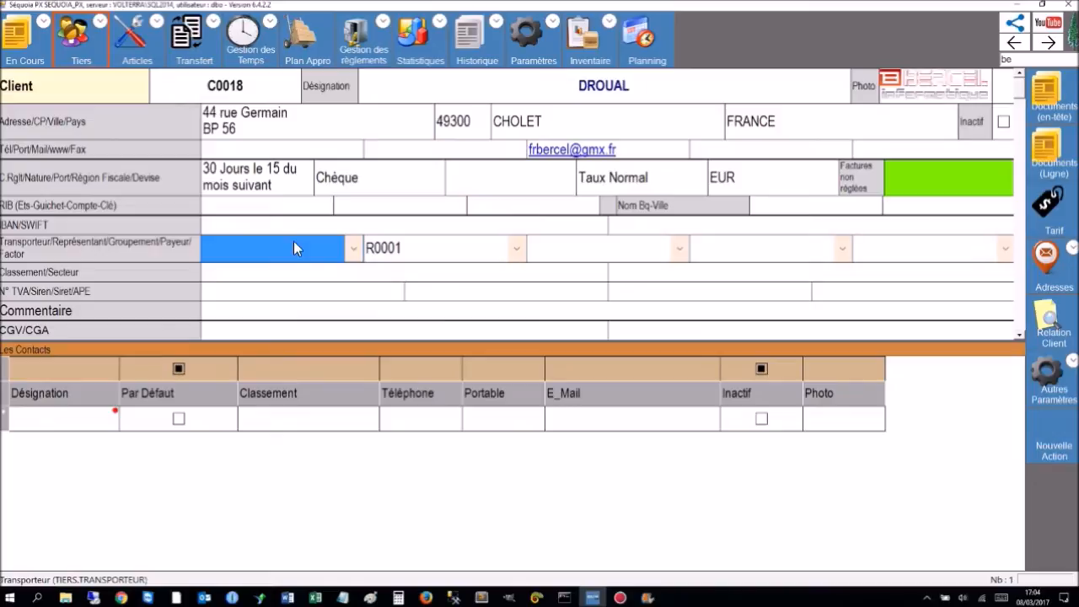
{"action": "left_click", "coordinate": [354, 248]}
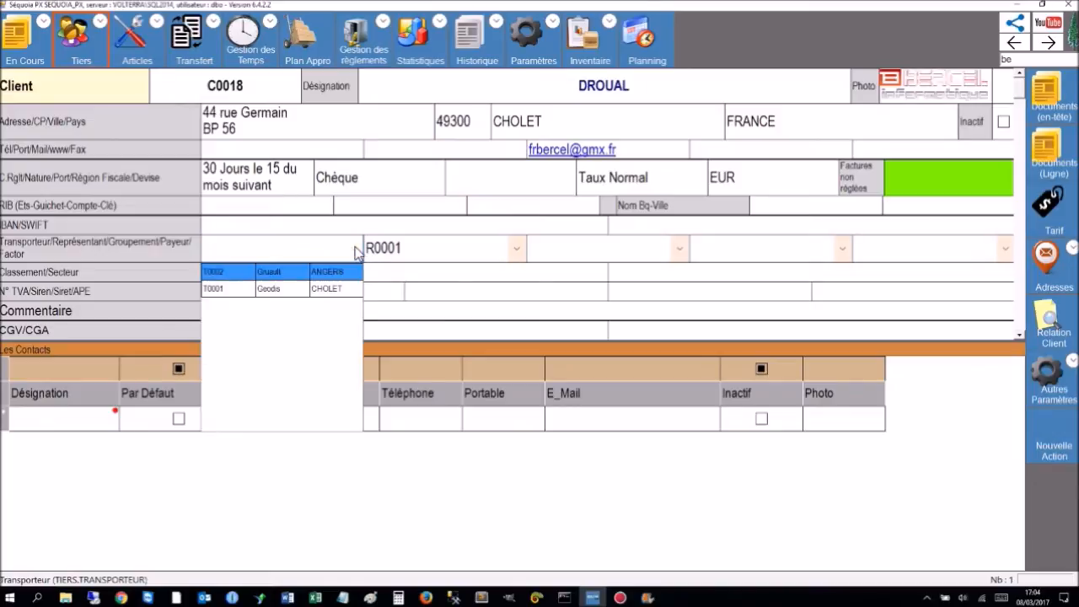
{"action": "left_click", "coordinate": [516, 249]}
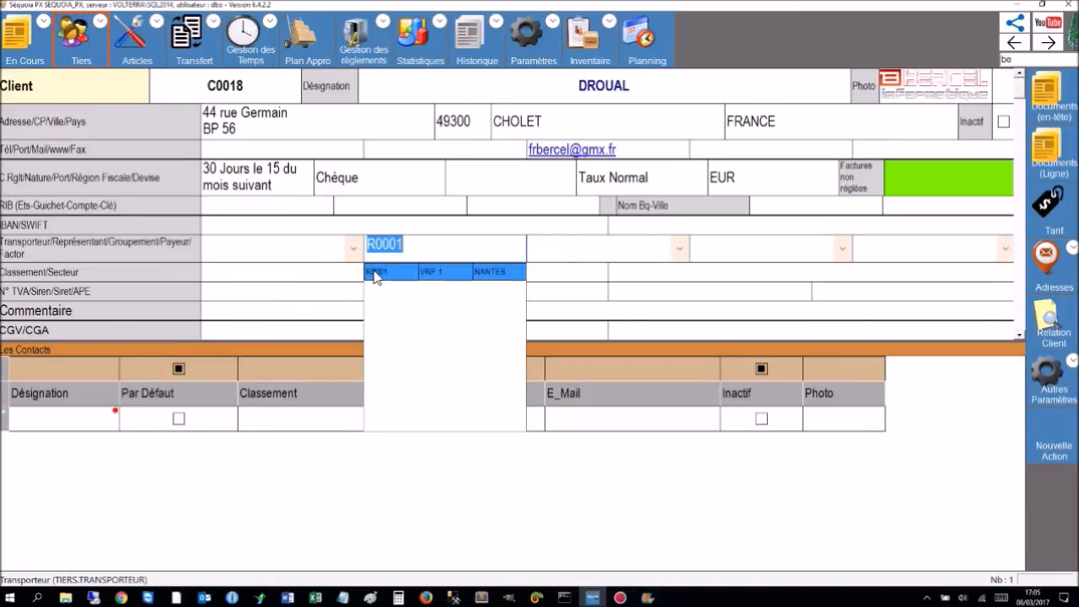
{"action": "left_click", "coordinate": [375, 278]}
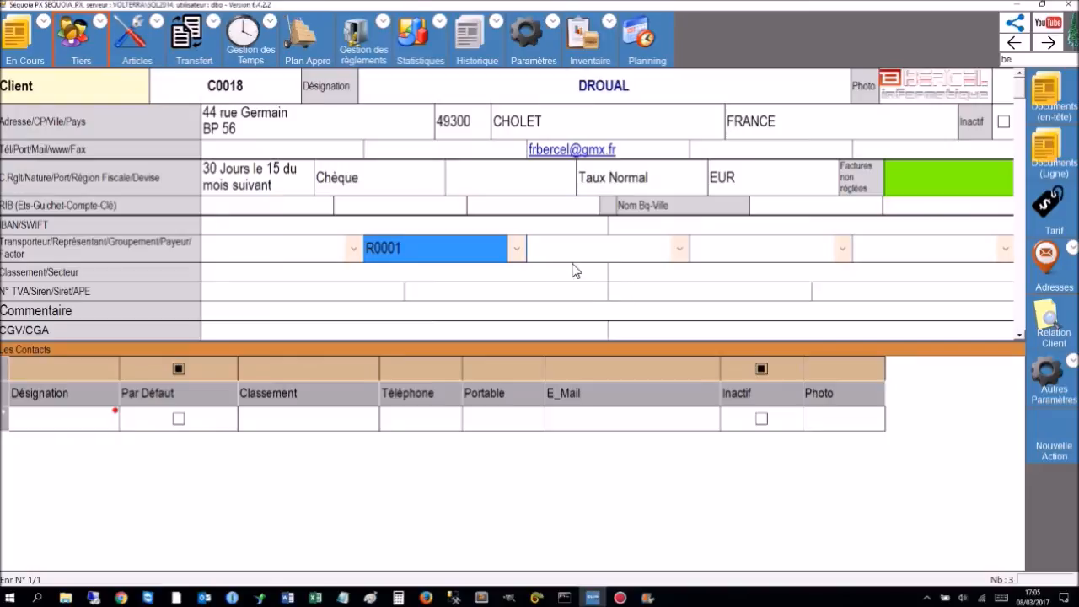
{"action": "left_click", "coordinate": [608, 258]}
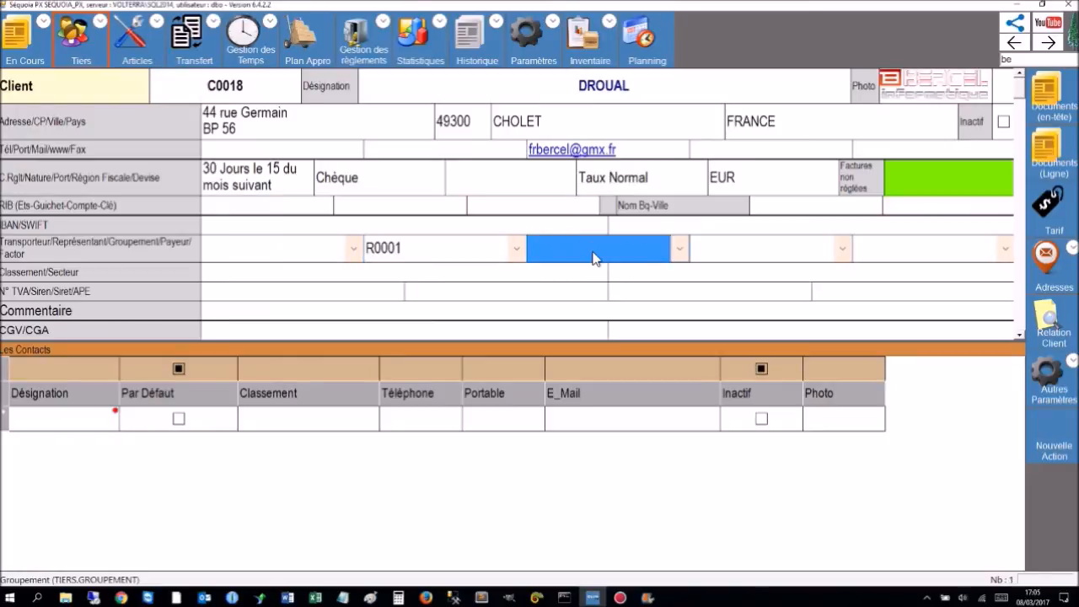
{"action": "left_click", "coordinate": [682, 249]}
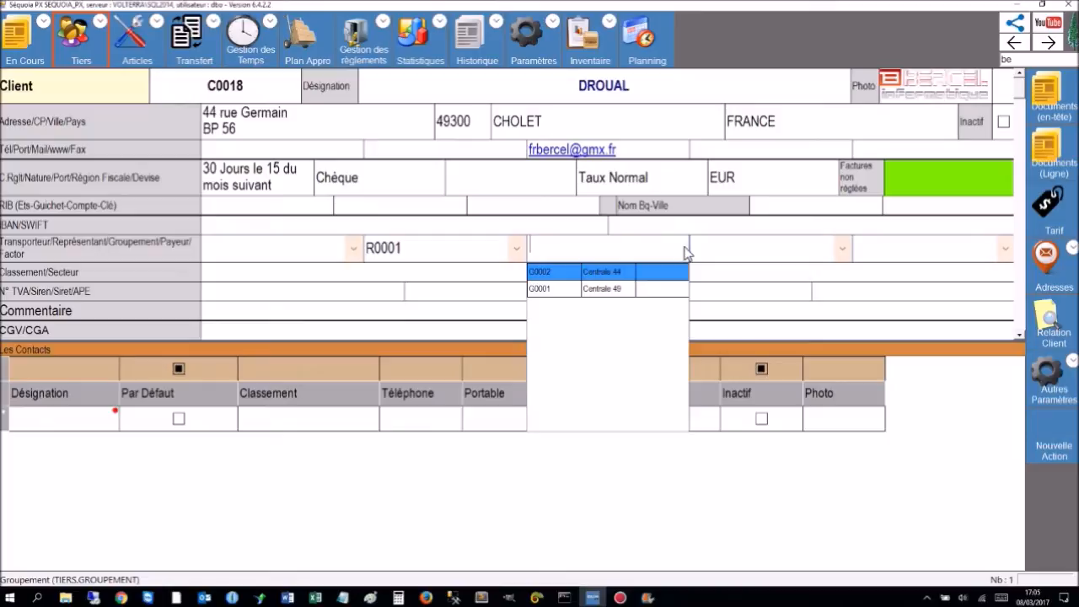
{"action": "left_click", "coordinate": [827, 249]}
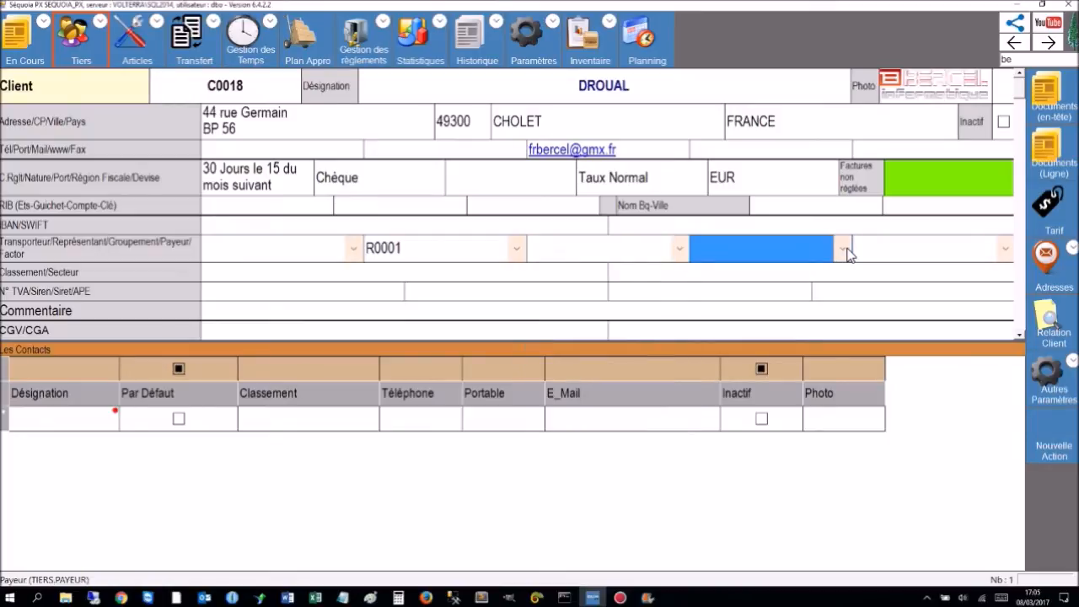
{"action": "left_click", "coordinate": [843, 249]}
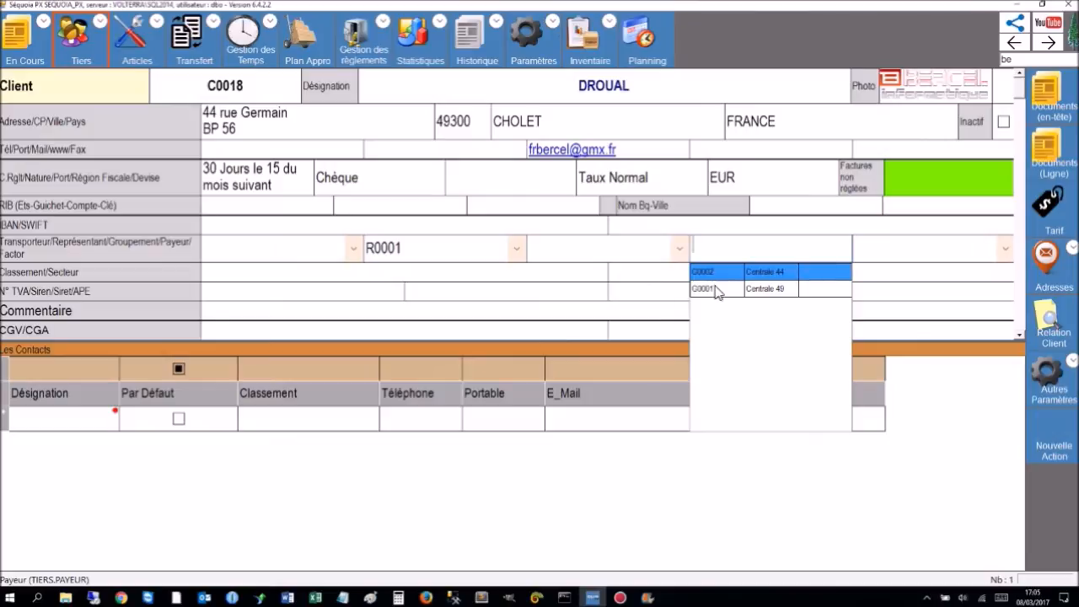
{"action": "left_click", "coordinate": [896, 248]}
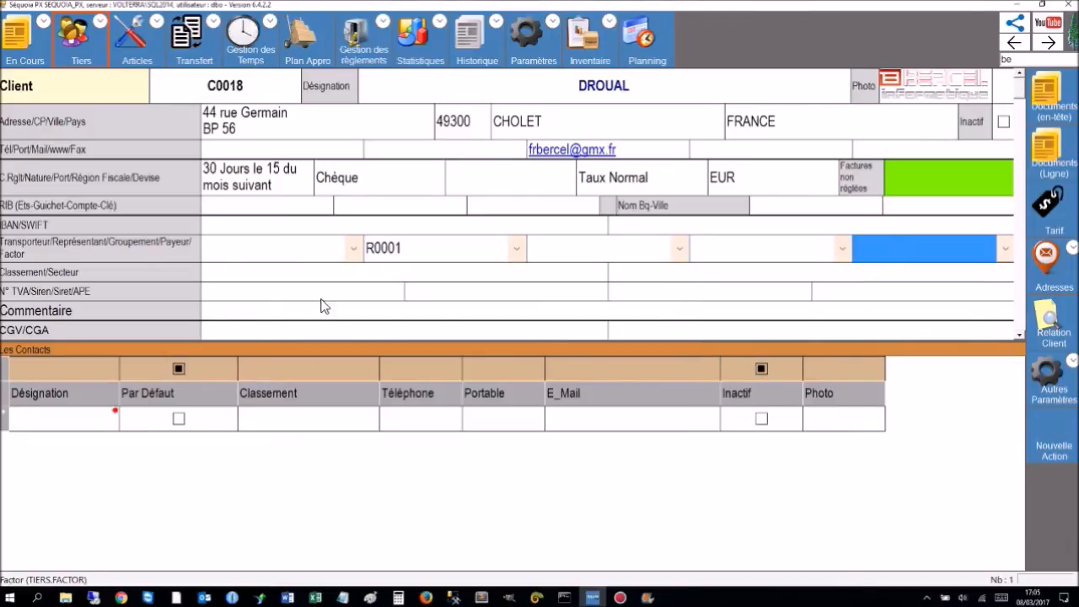
{"action": "left_click", "coordinate": [298, 278]}
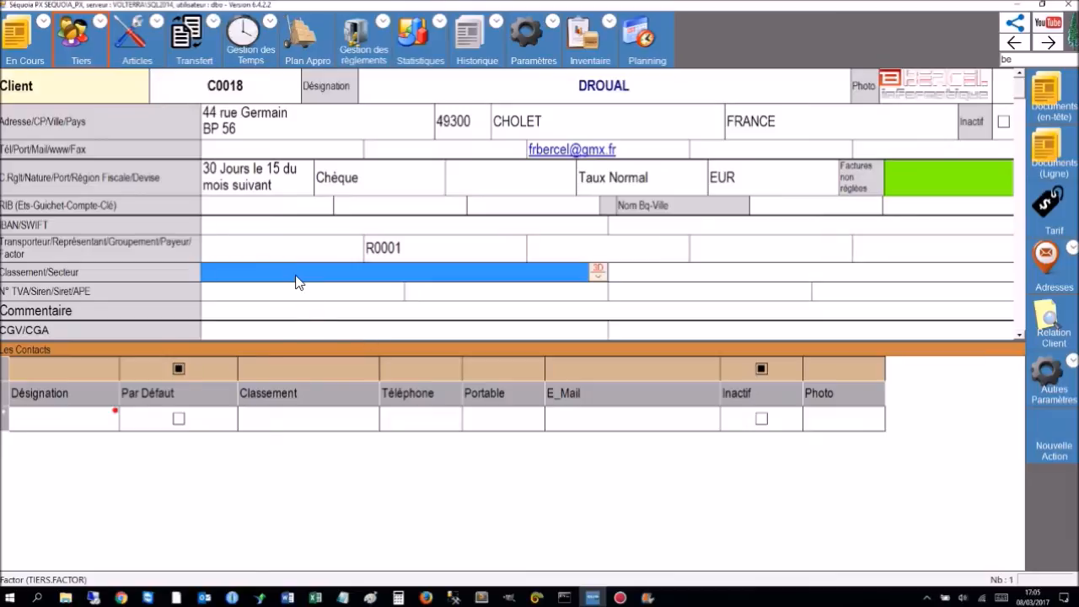
{"action": "left_click", "coordinate": [598, 272]}
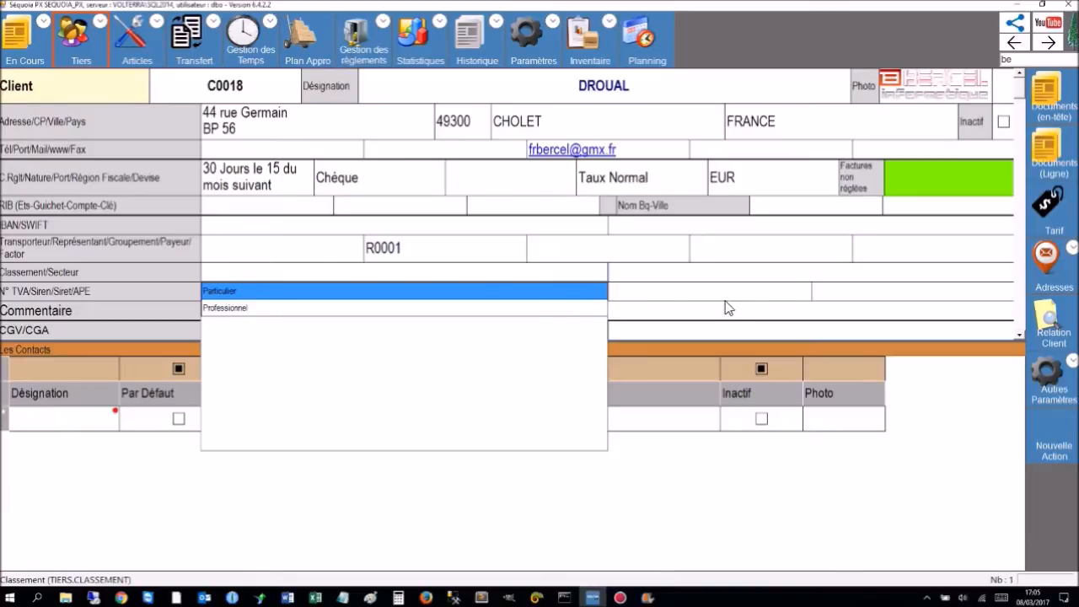
{"action": "left_click", "coordinate": [747, 298]}
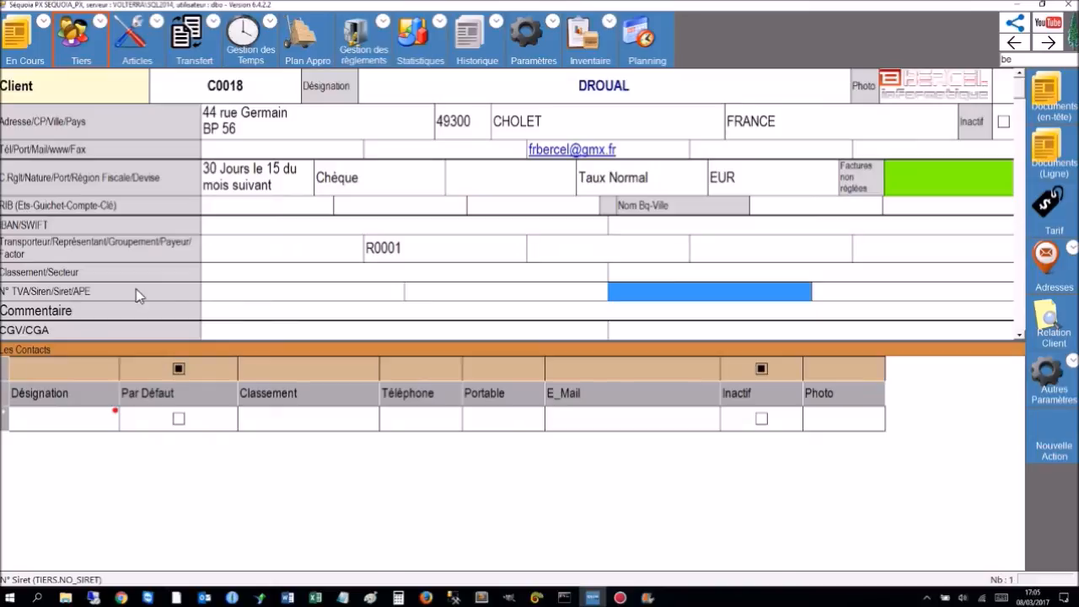
{"action": "left_click", "coordinate": [366, 297]}
{"action": "left_click", "coordinate": [477, 309]}
{"action": "left_click", "coordinate": [636, 295]}
{"action": "left_click", "coordinate": [510, 309]}
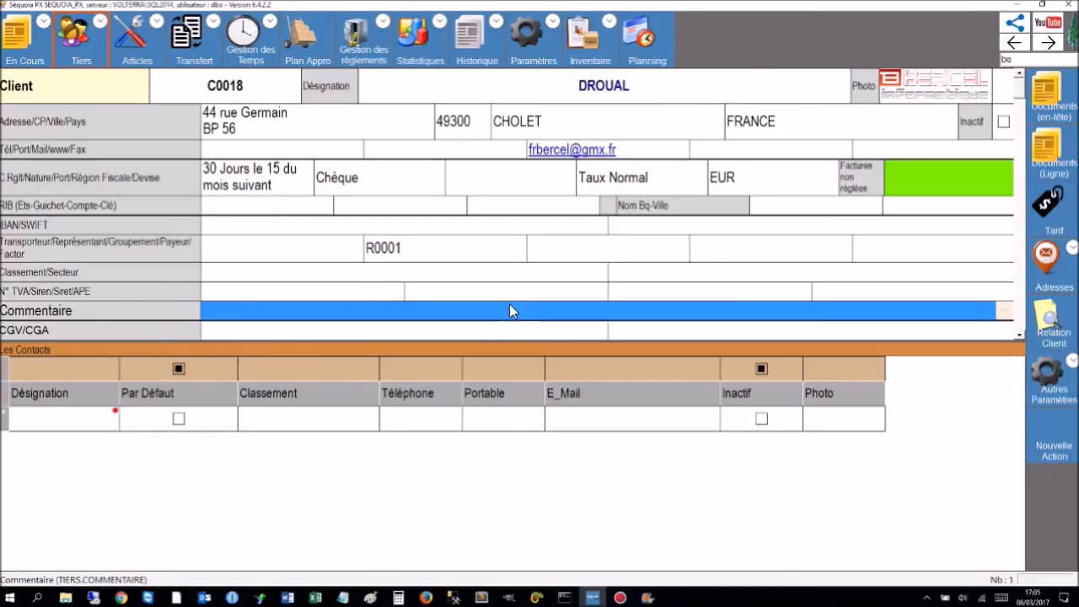
{"action": "left_click", "coordinate": [560, 276]}
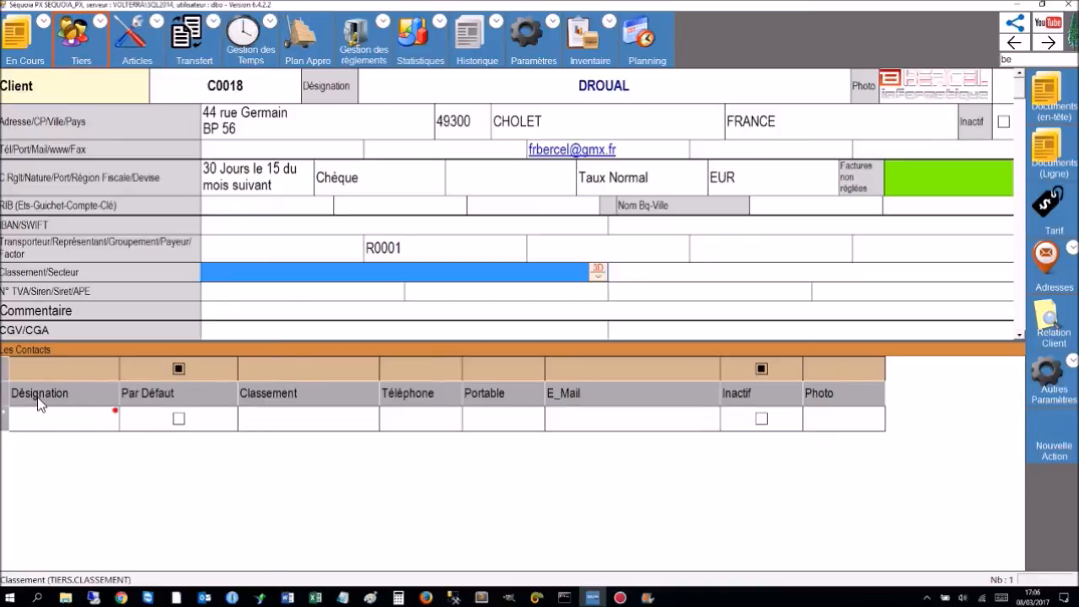
Add a new contact row and enter the contact's name in Désignation.
{"action": "left_click", "coordinate": [48, 426]}
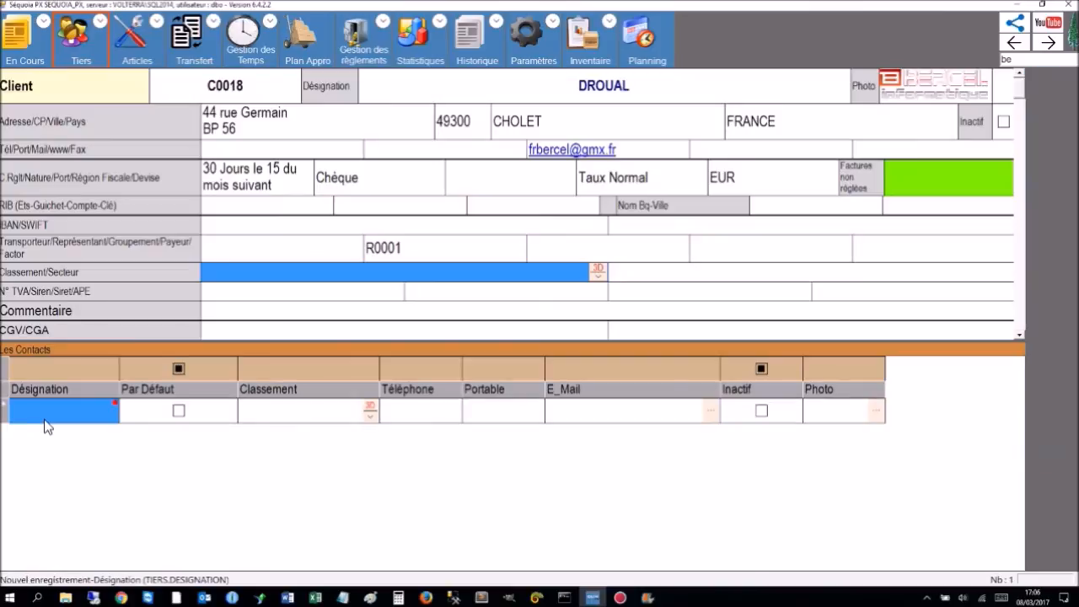
{"action": "left_click", "coordinate": [57, 415]}
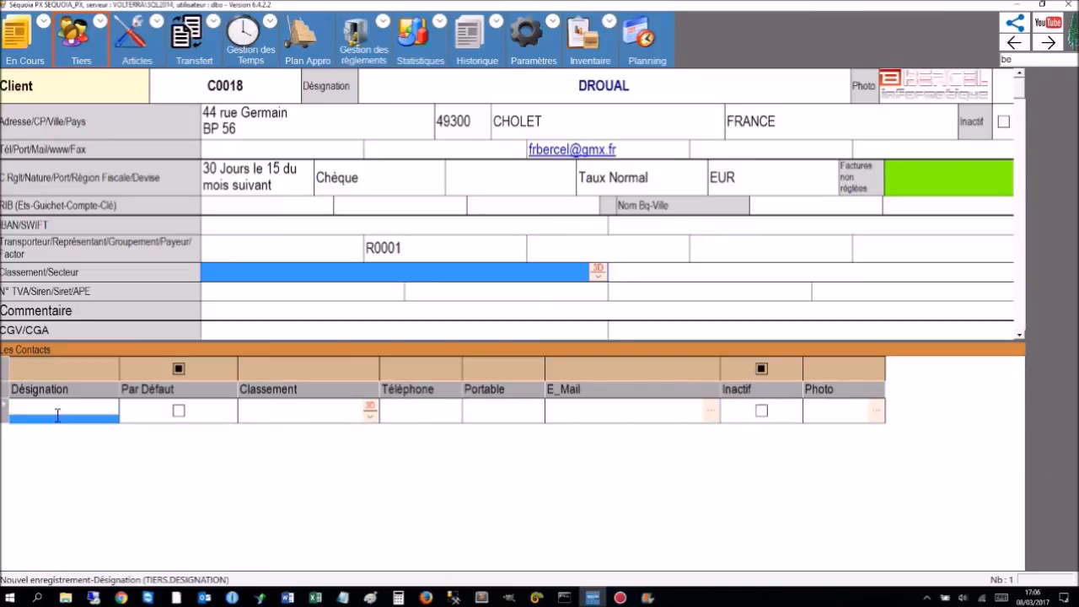
{"action": "type", "text": "Mr Denis"}
{"action": "key", "text": "Tab"}
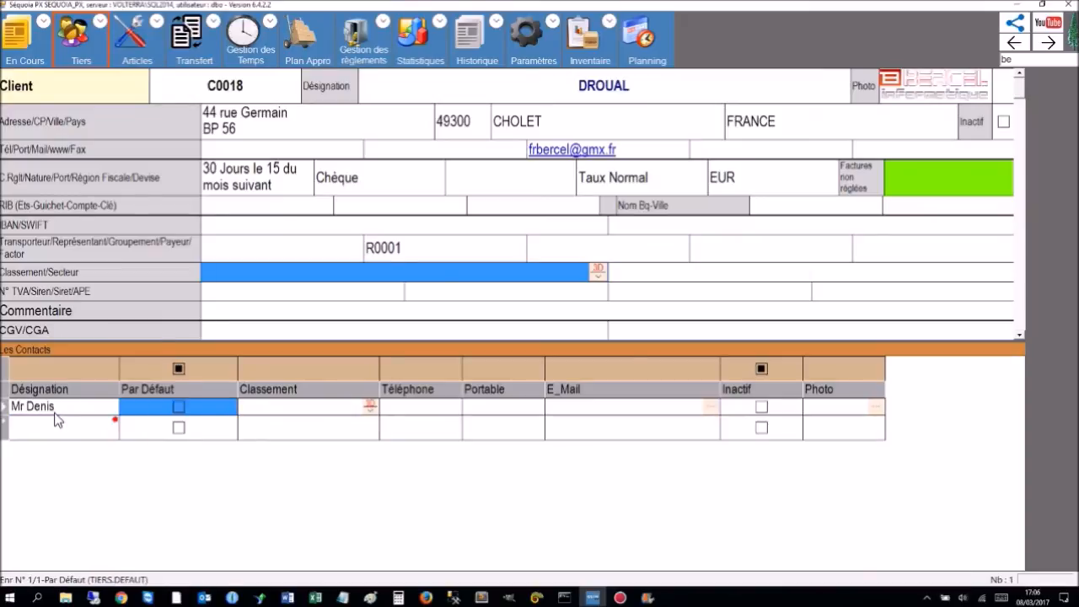
Mark the contact as default and set its Classement role to Gérant.
{"action": "left_click", "coordinate": [179, 408]}
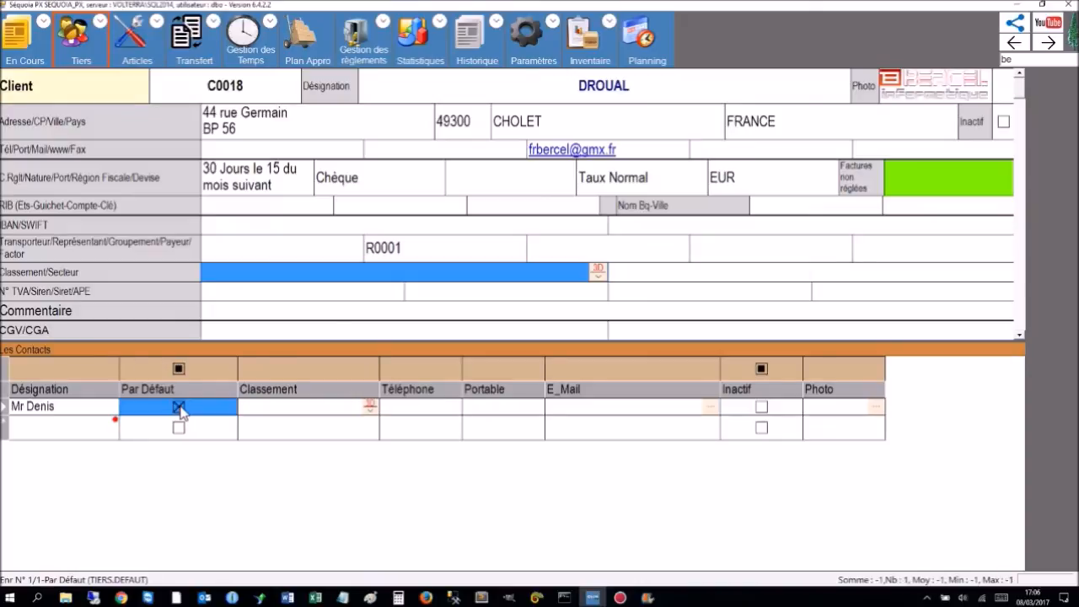
{"action": "left_click", "coordinate": [328, 415]}
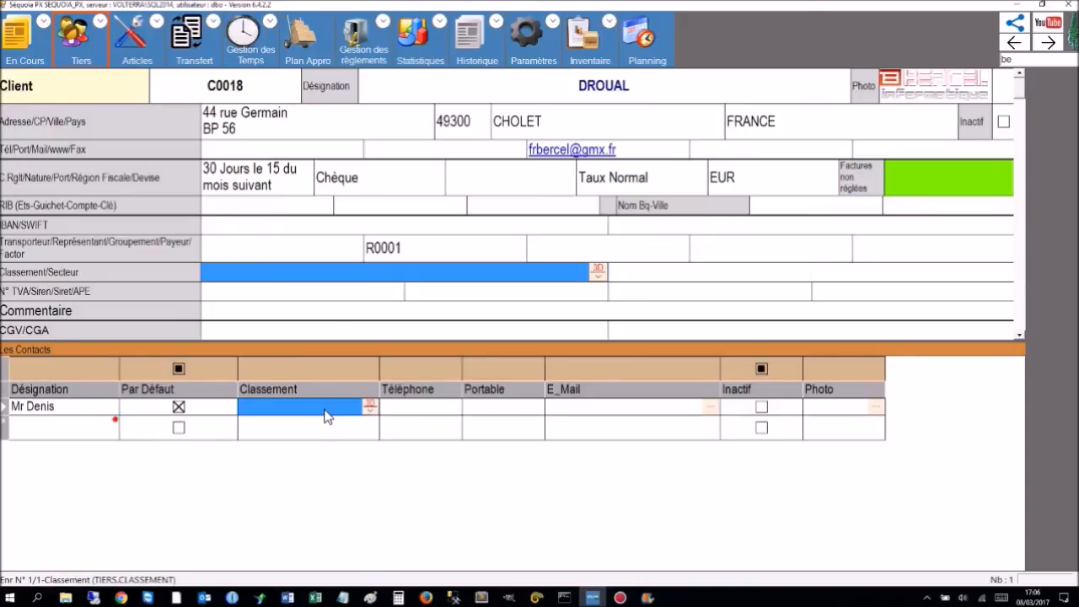
{"action": "left_click", "coordinate": [370, 409]}
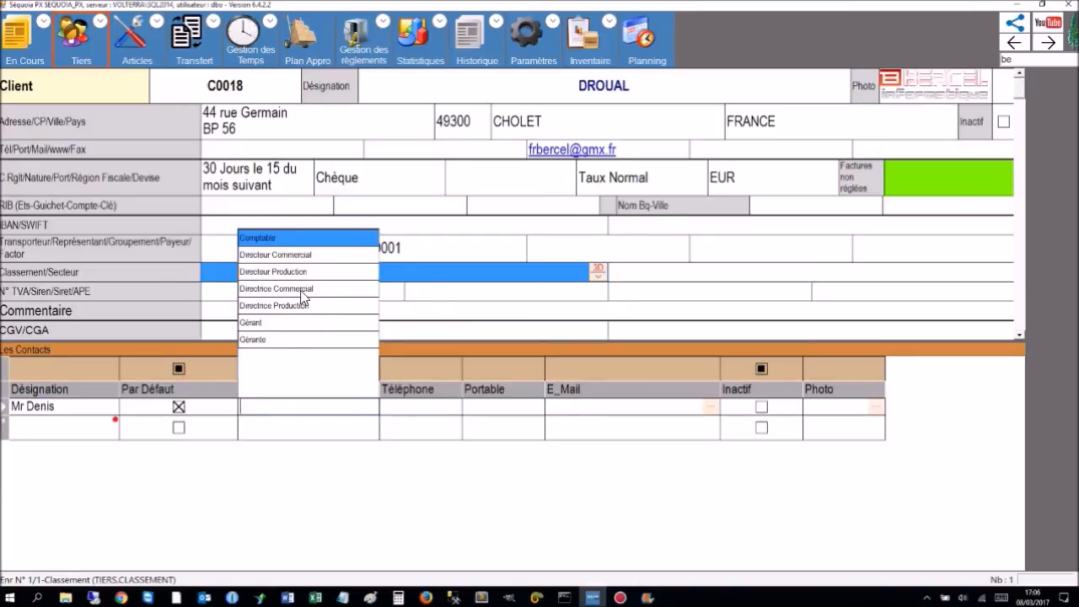
{"action": "left_click", "coordinate": [253, 323]}
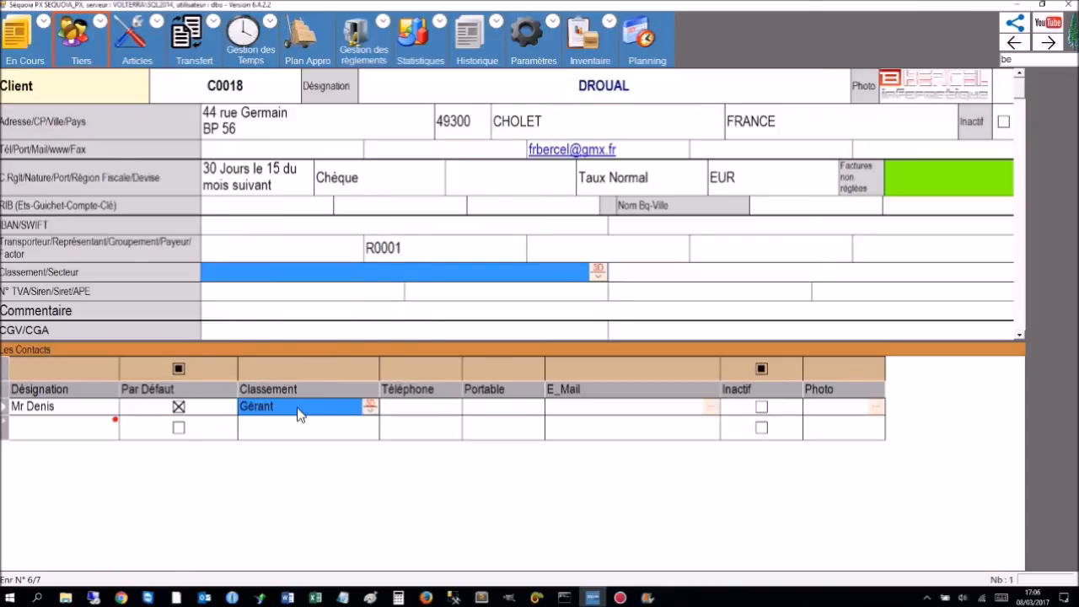
{"action": "left_click", "coordinate": [369, 408]}
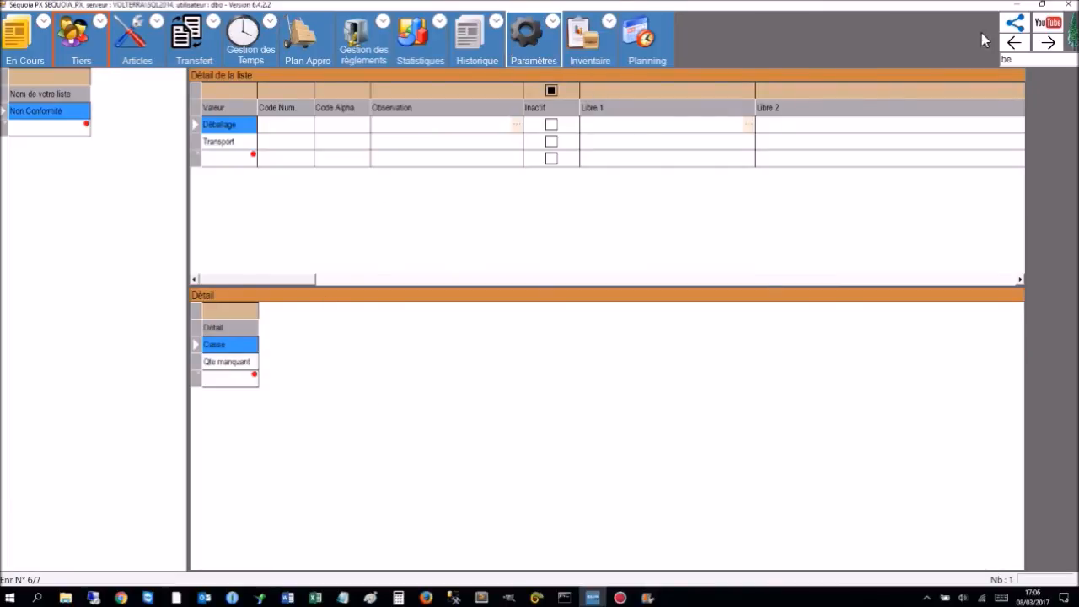
{"action": "left_click", "coordinate": [1014, 43]}
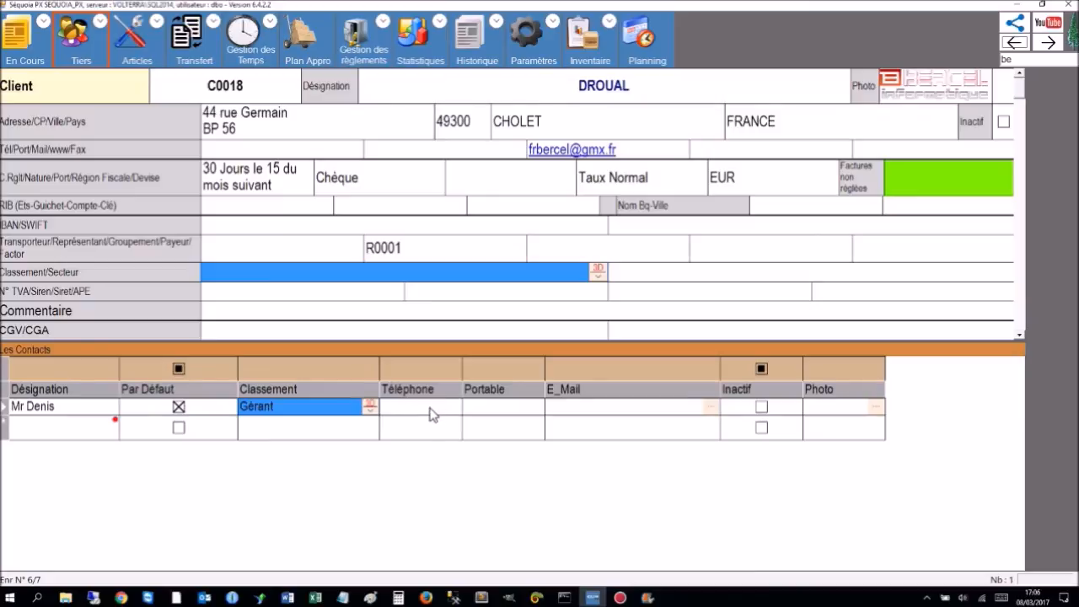
Step through Téléphone, Portable and E_Mail, leaving the contact's Inactif box unchecked.
{"action": "left_click", "coordinate": [430, 413]}
{"action": "left_click", "coordinate": [496, 413]}
{"action": "left_click", "coordinate": [595, 414]}
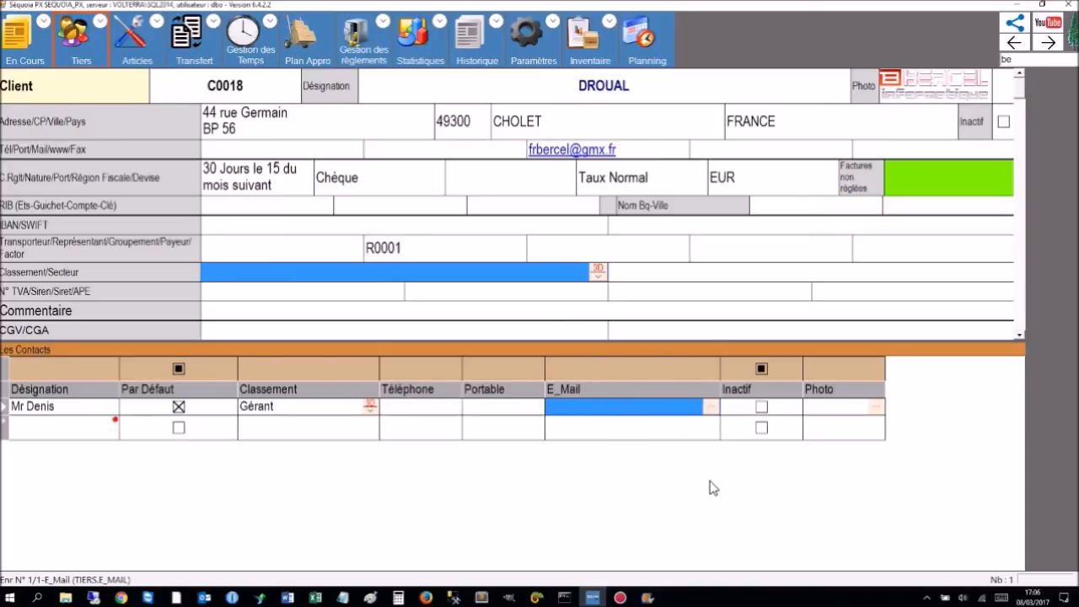
{"action": "left_click", "coordinate": [762, 411]}
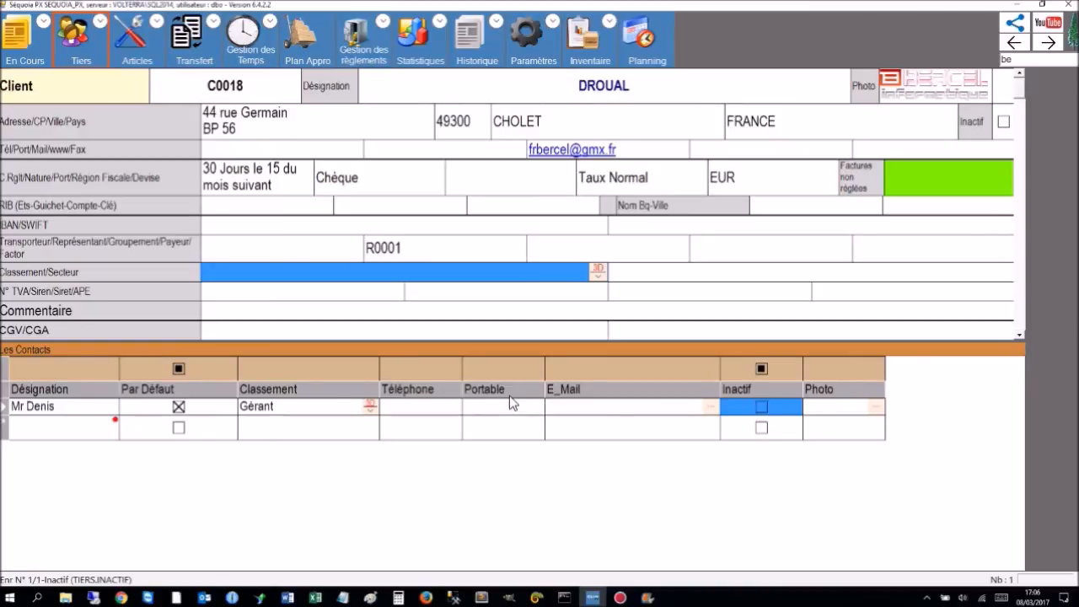
{"action": "left_click", "coordinate": [760, 407]}
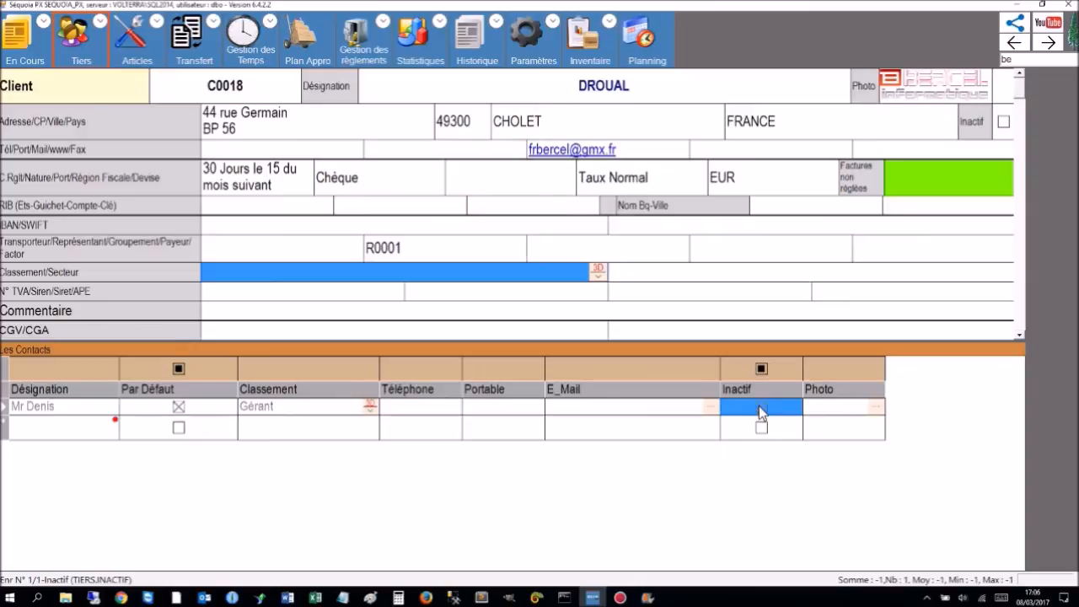
{"action": "left_click", "coordinate": [759, 407]}
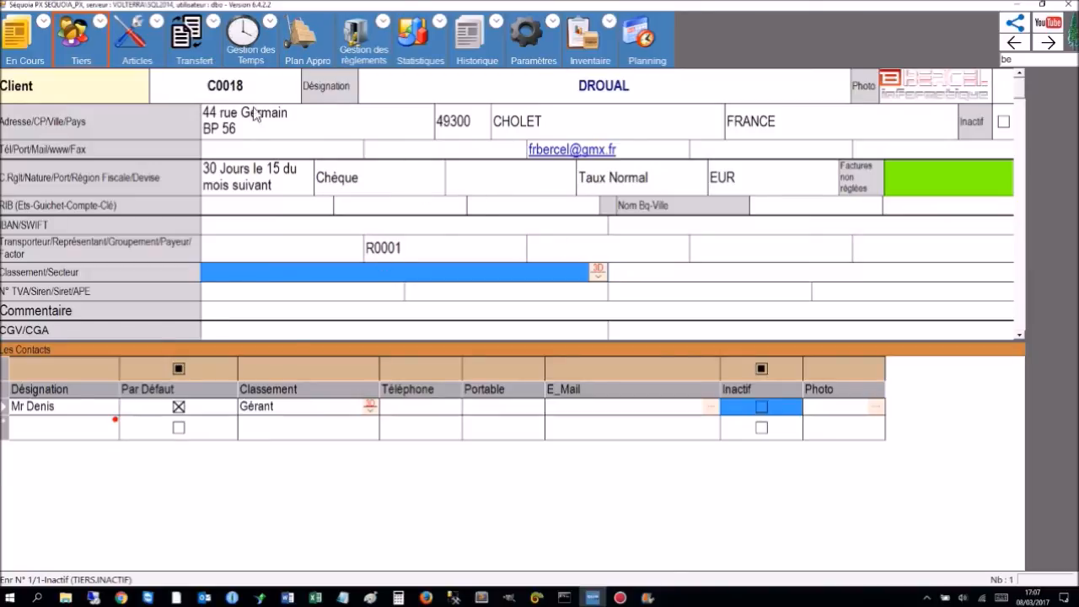
Accept the secured-cell warning and replace client code C0018 with CRT021.
{"action": "left_click", "coordinate": [235, 90]}
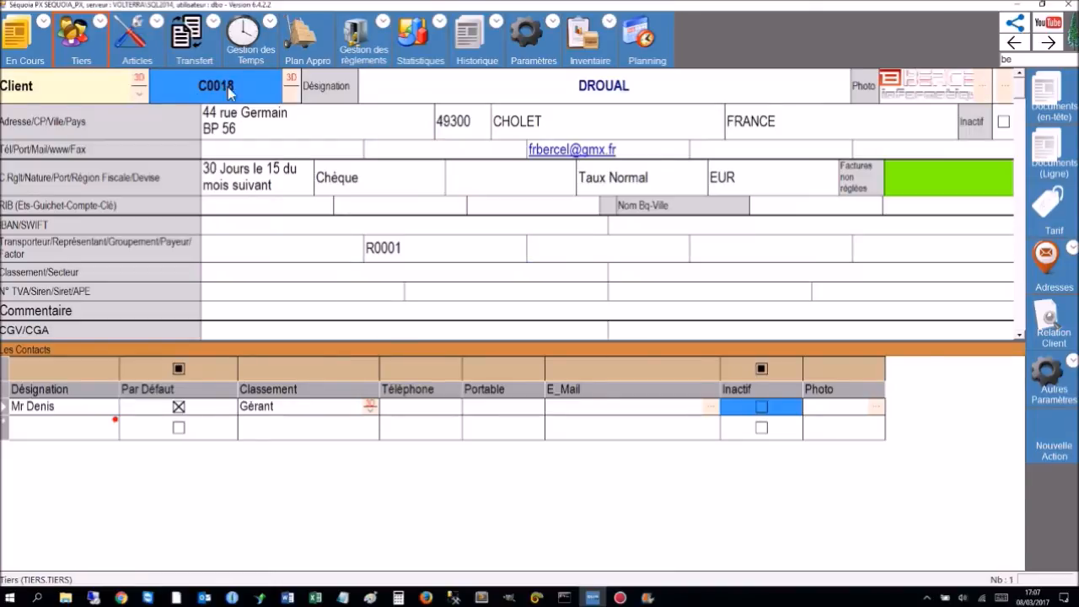
{"action": "left_click", "coordinate": [217, 90]}
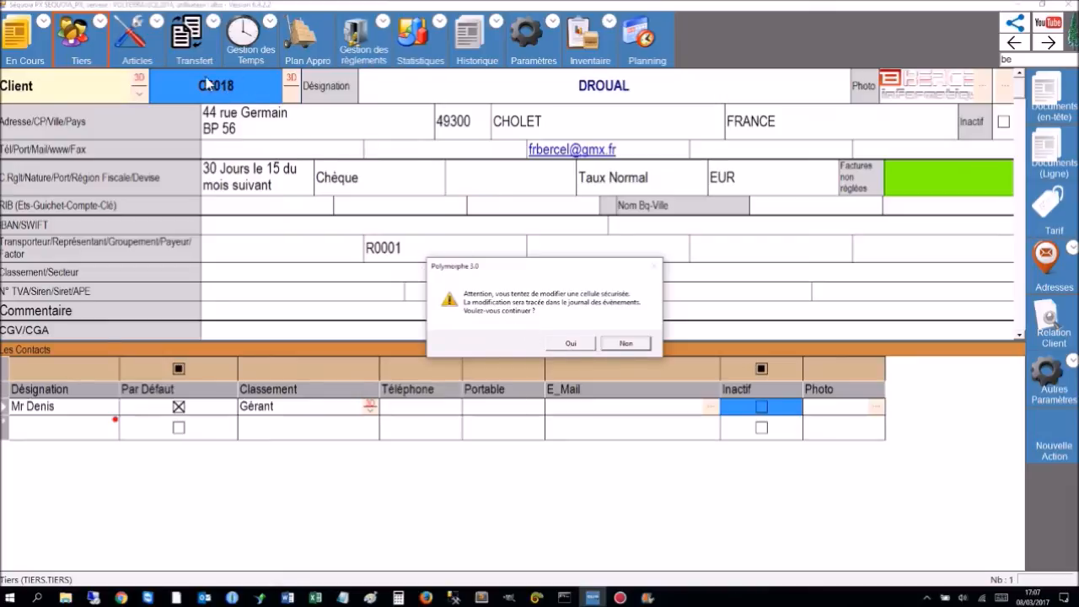
{"action": "left_click", "coordinate": [582, 346]}
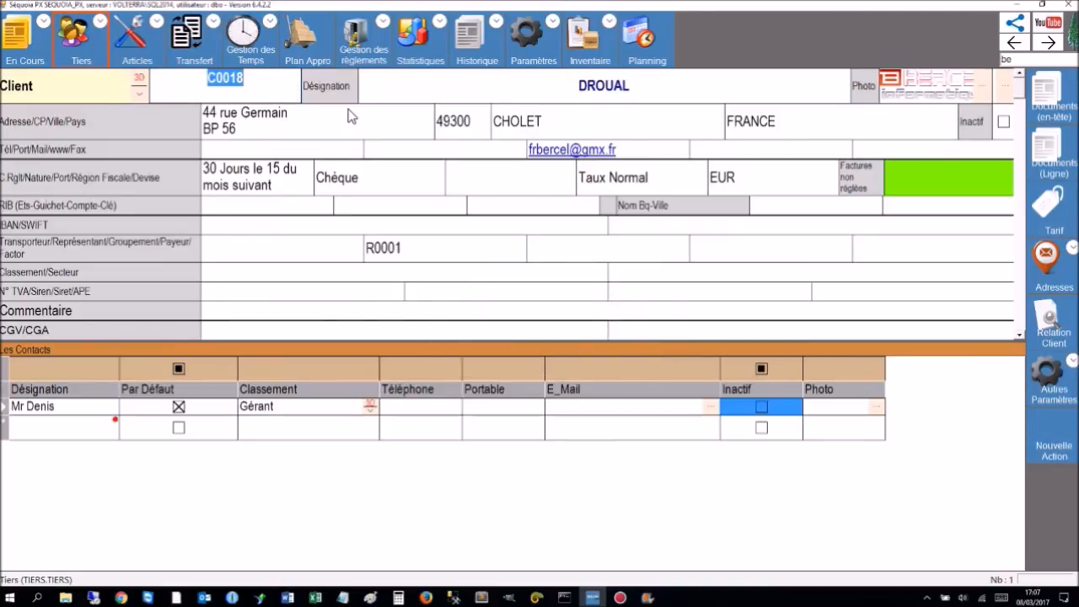
{"action": "type", "text": "CRT"}
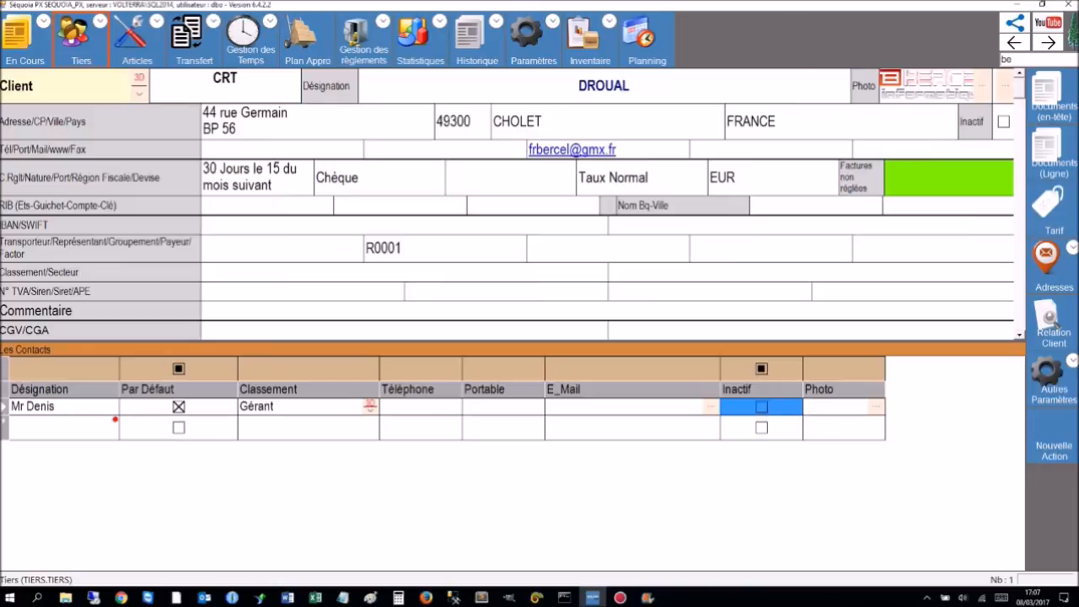
{"action": "type", "text": "021"}
{"action": "key", "text": "Tab"}
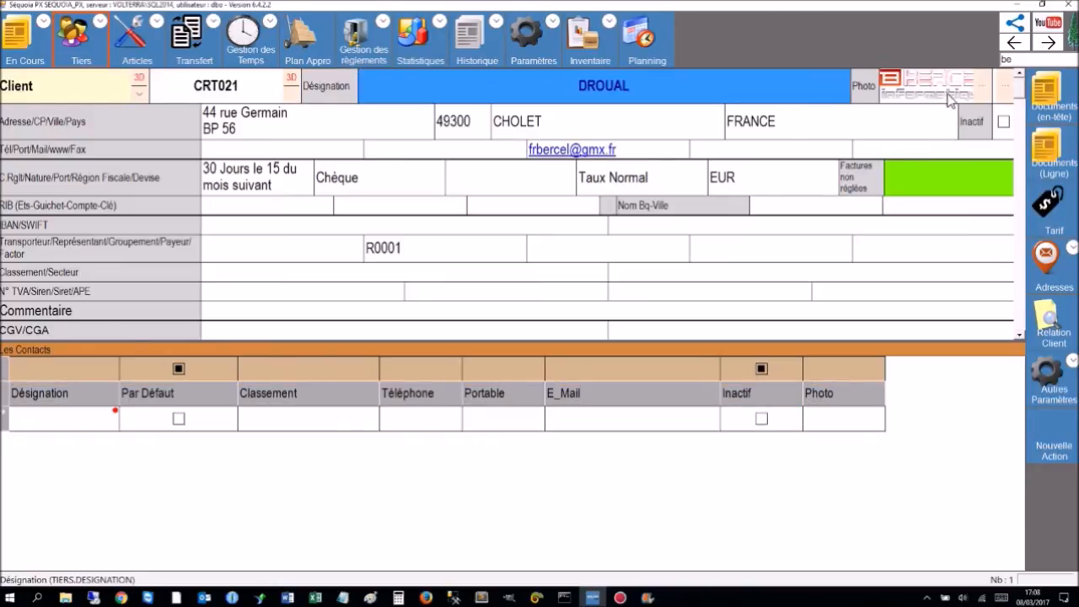
Open the Societe BROUET client record from the client list, then go back.
{"action": "left_click", "coordinate": [1018, 59]}
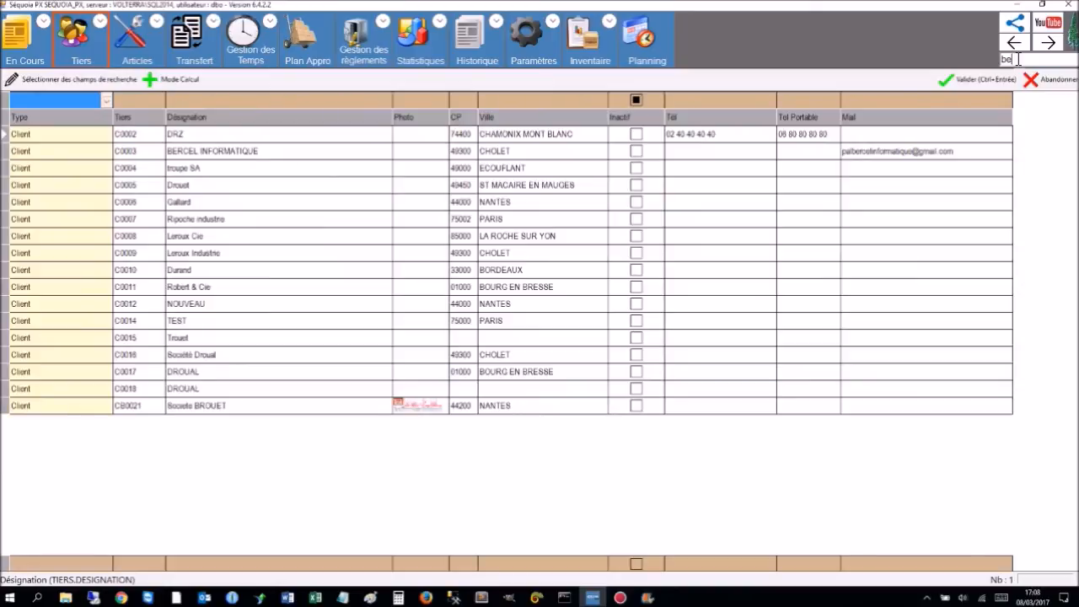
{"action": "left_click", "coordinate": [185, 412]}
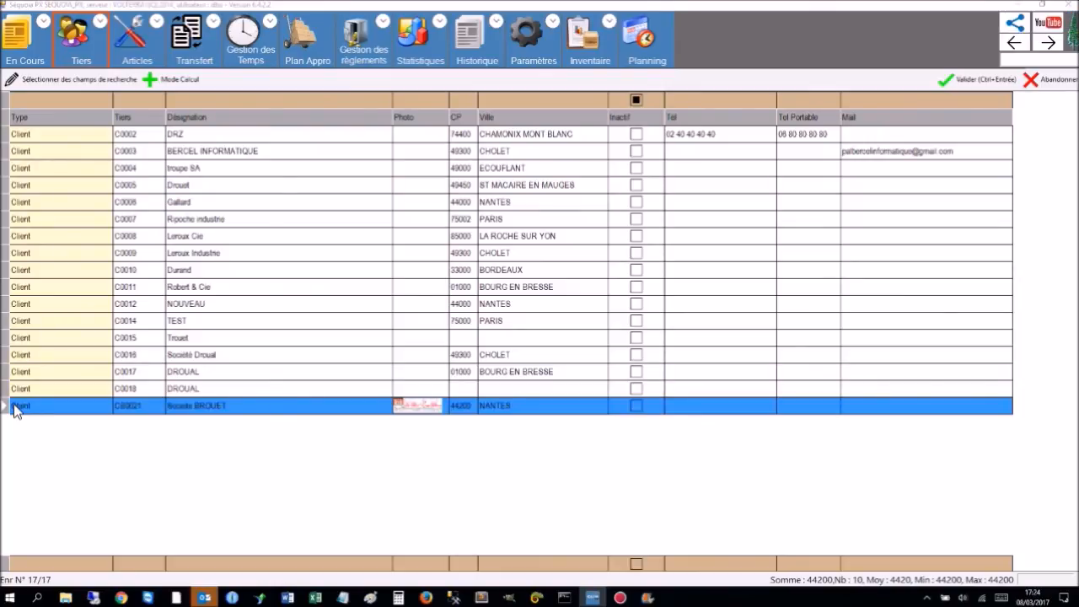
{"action": "double_click", "coordinate": [14, 408]}
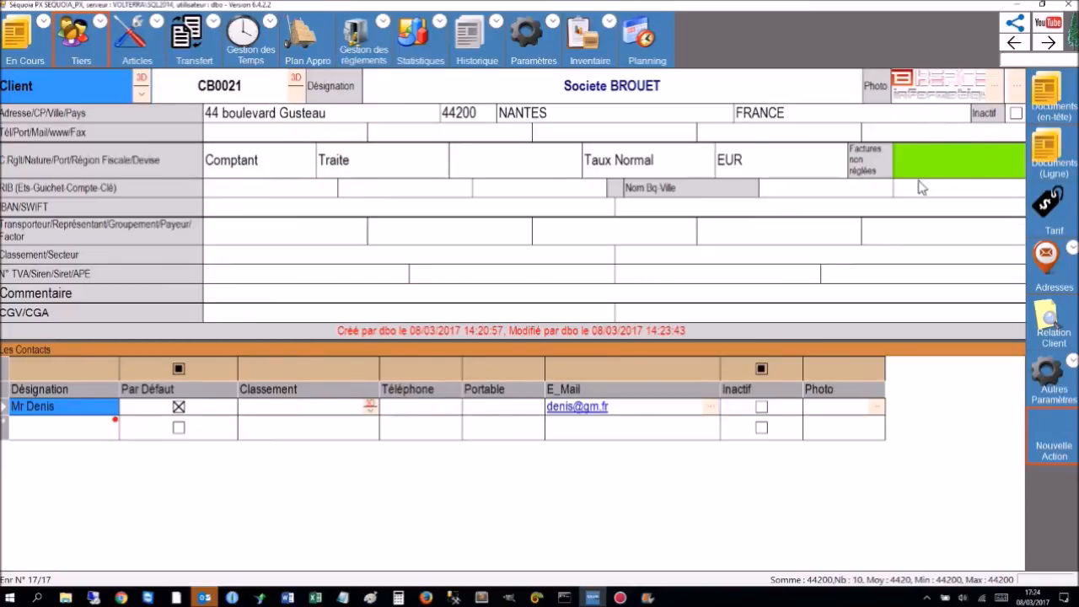
{"action": "left_click", "coordinate": [1015, 45]}
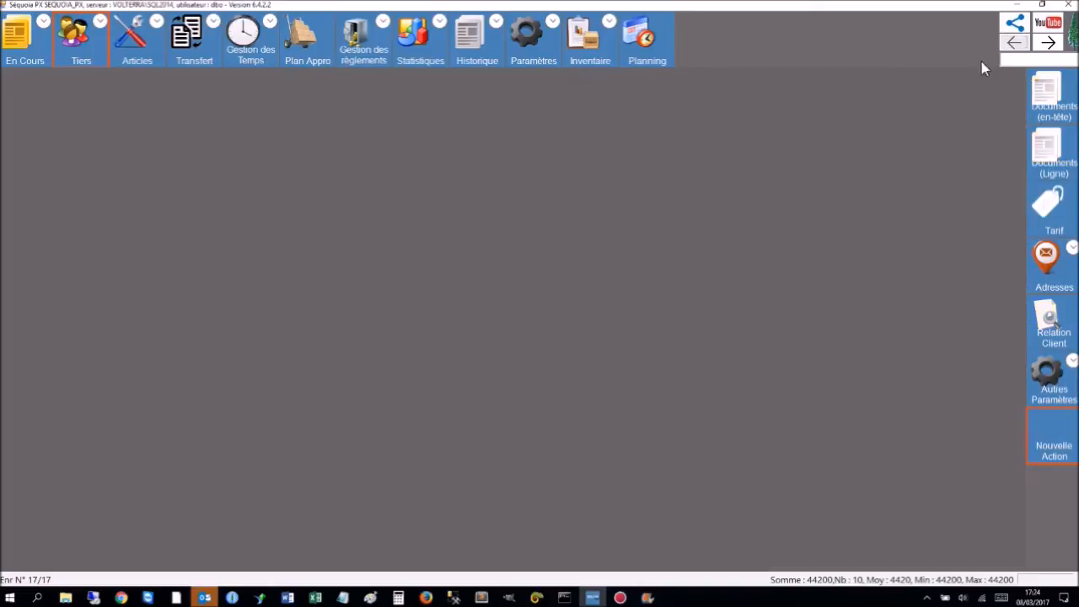
{"action": "left_click", "coordinate": [1045, 49]}
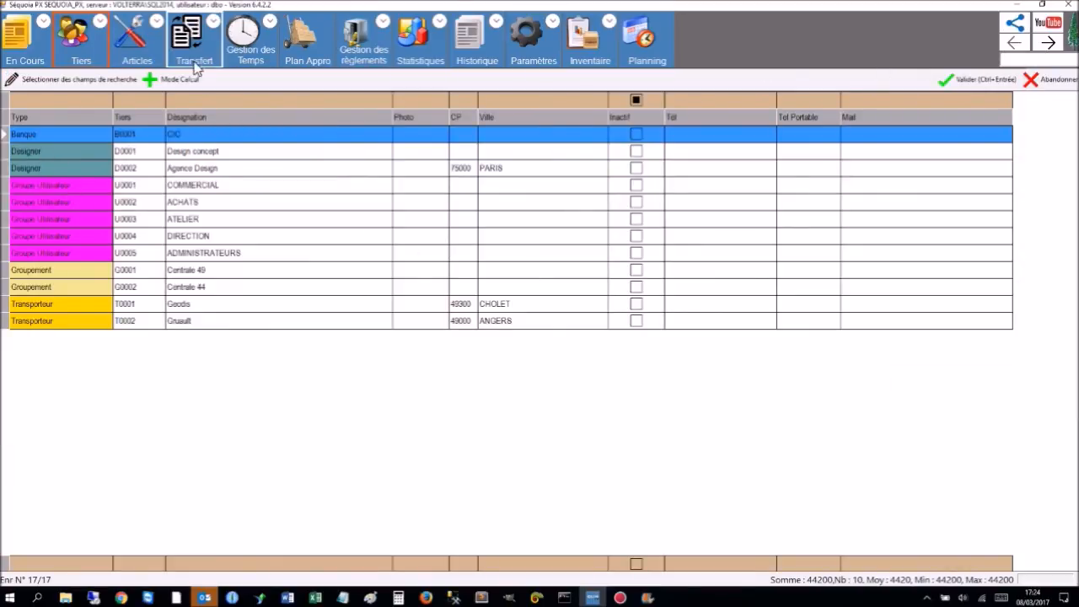
Return to the client list and open C0003 BERCEL INFORMATIQUE.
{"action": "left_click", "coordinate": [89, 41]}
{"action": "left_click", "coordinate": [32, 103]}
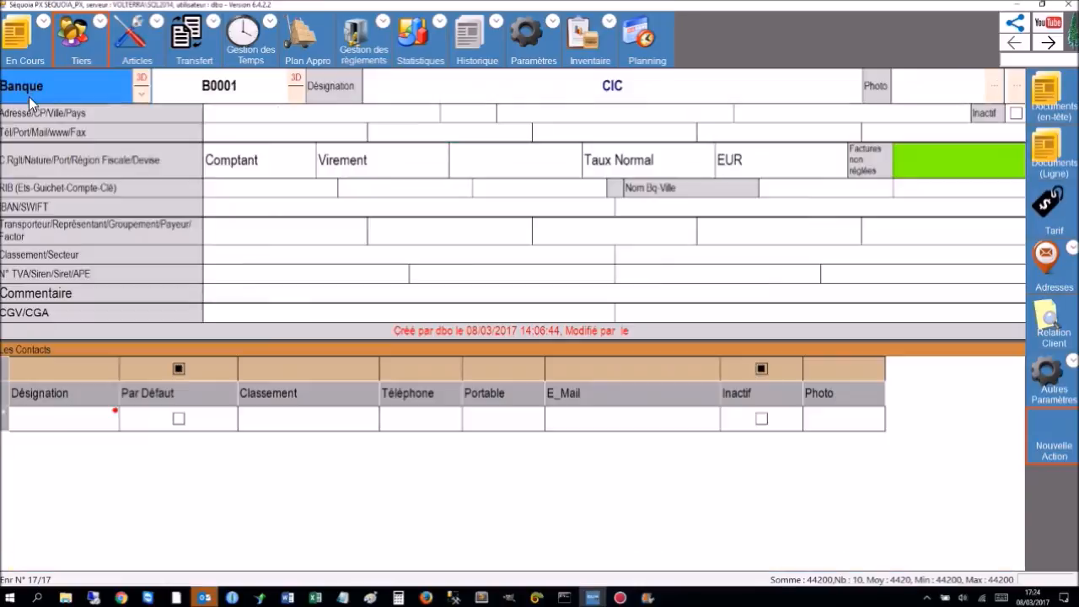
{"action": "left_click", "coordinate": [1019, 47]}
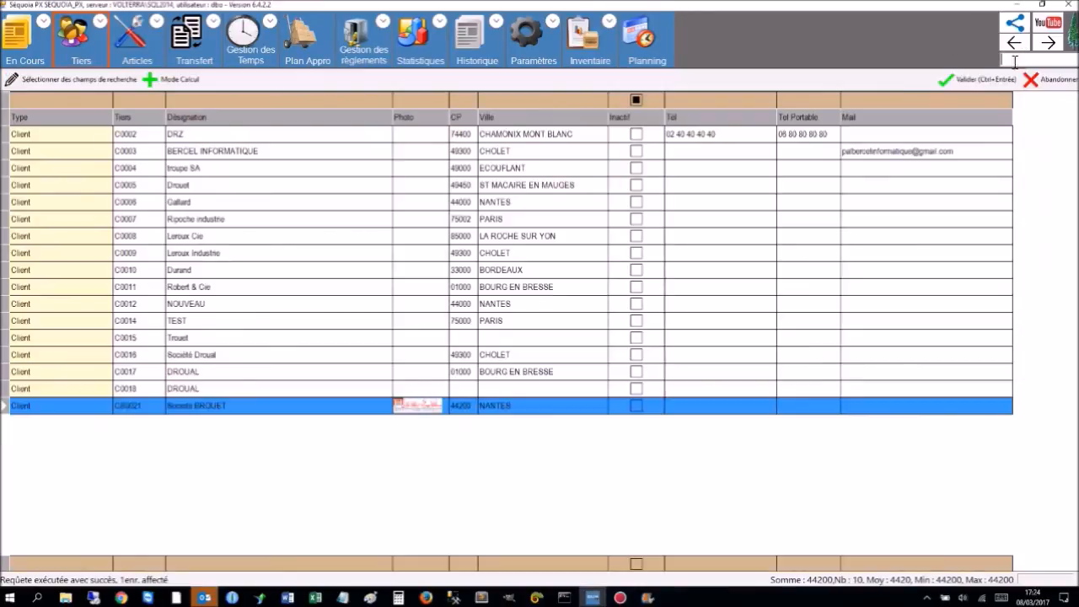
{"action": "left_click", "coordinate": [203, 157]}
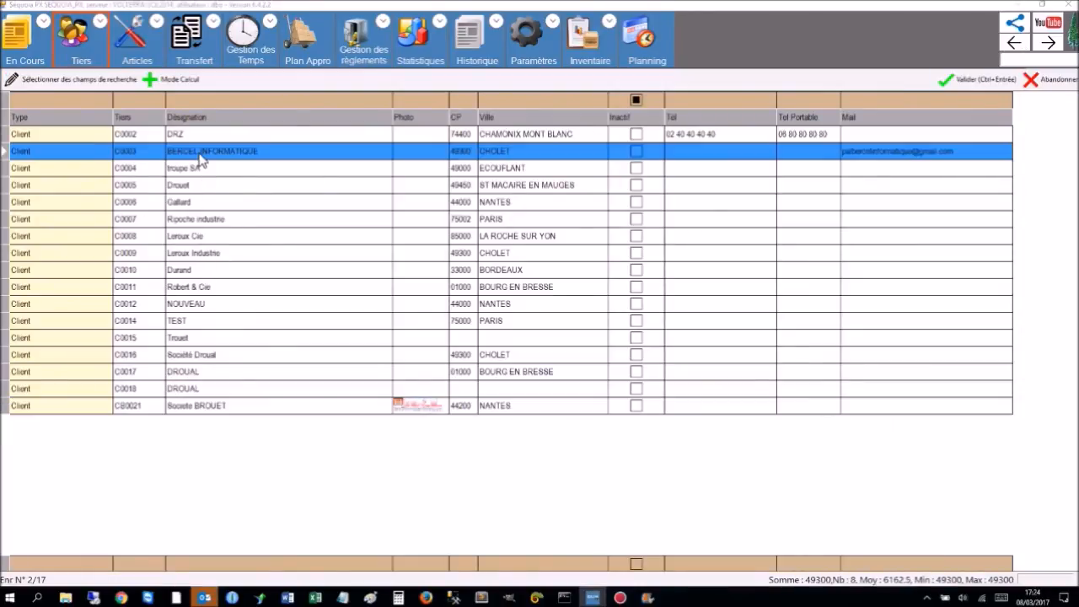
{"action": "double_click", "coordinate": [203, 158]}
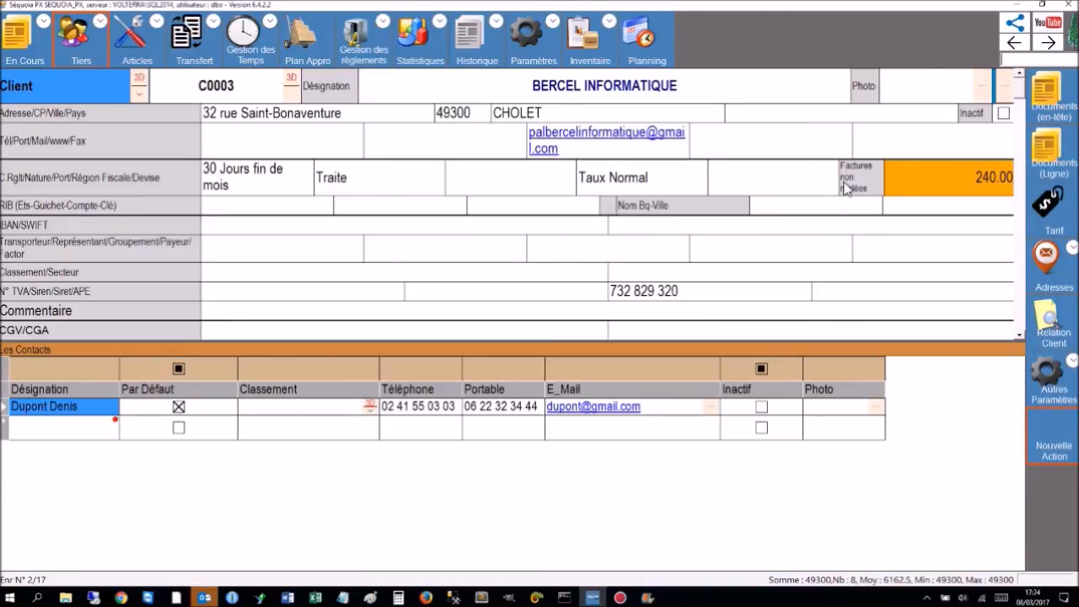
{"action": "left_click", "coordinate": [971, 173]}
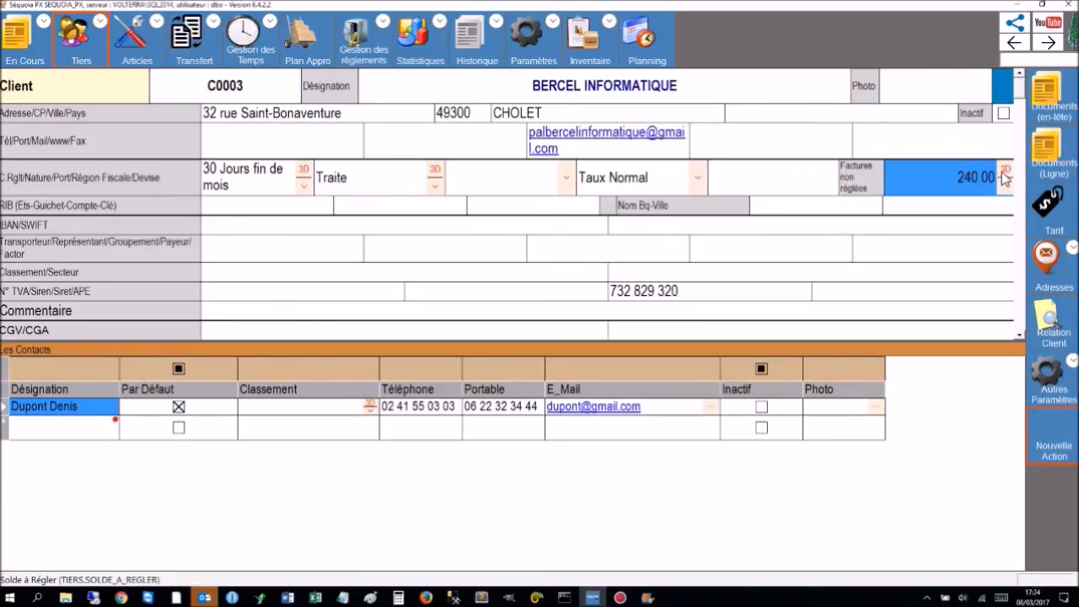
{"action": "left_click", "coordinate": [1006, 172]}
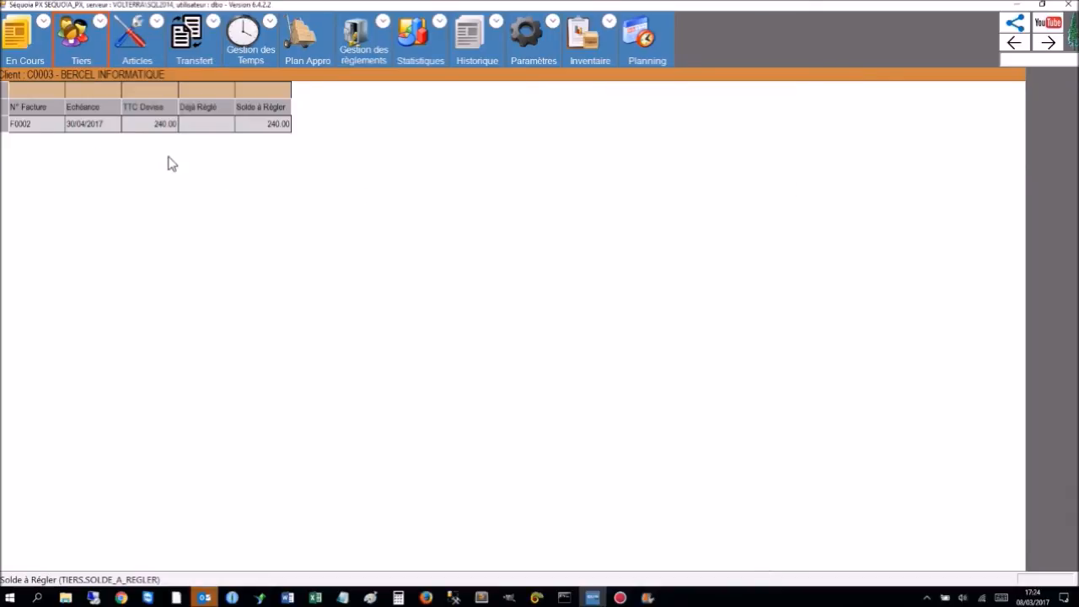
{"action": "left_click", "coordinate": [1014, 42]}
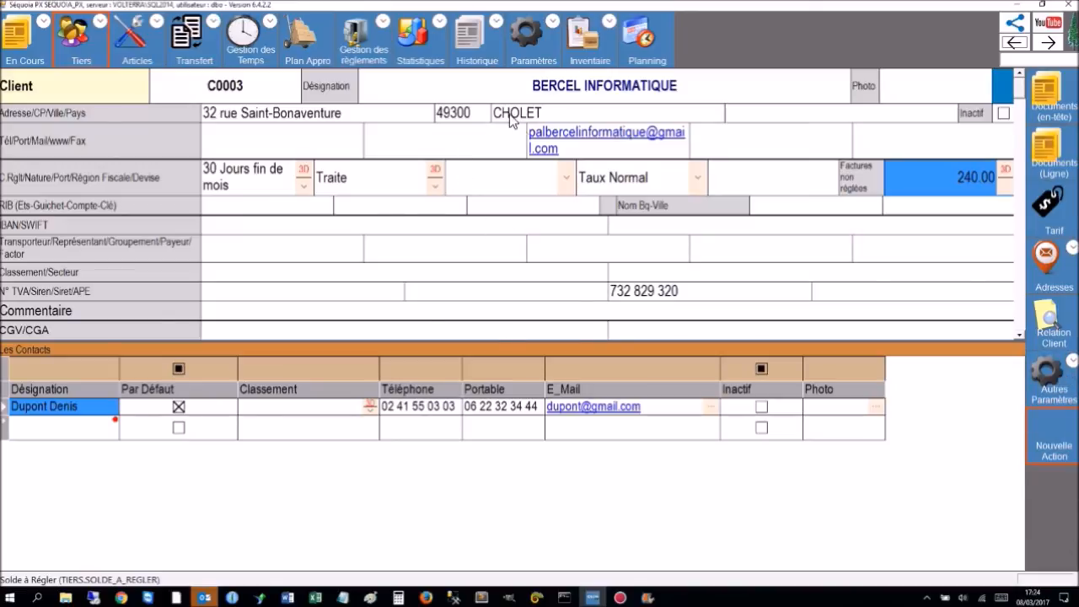
{"action": "left_click", "coordinate": [1062, 106]}
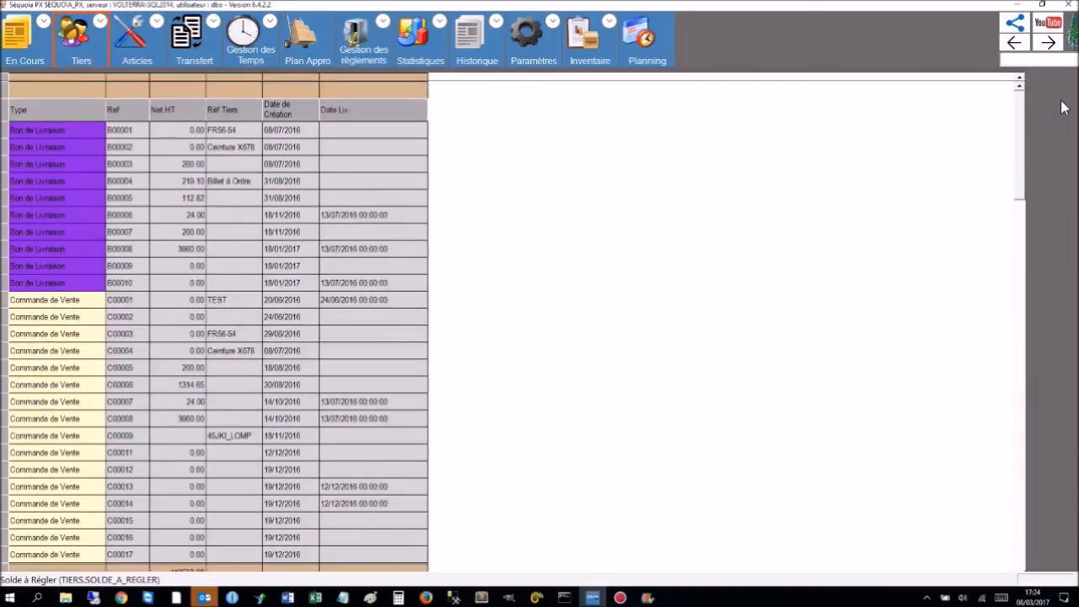
{"action": "scroll", "coordinate": [12, 356], "scroll_direction": "down", "scroll_amount": 5}
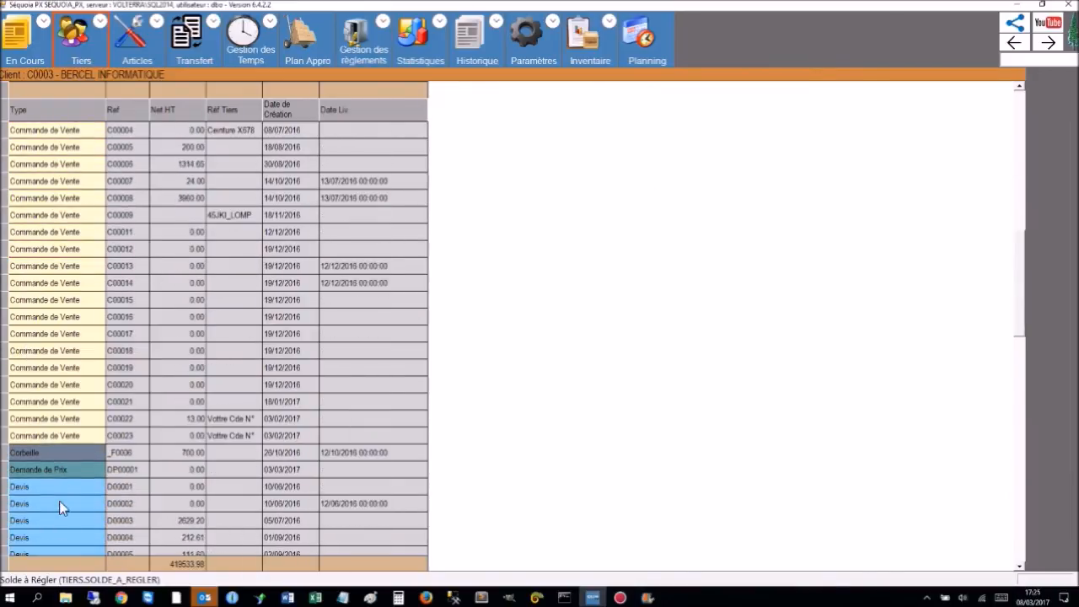
{"action": "scroll", "coordinate": [64, 480], "scroll_direction": "down", "scroll_amount": 4}
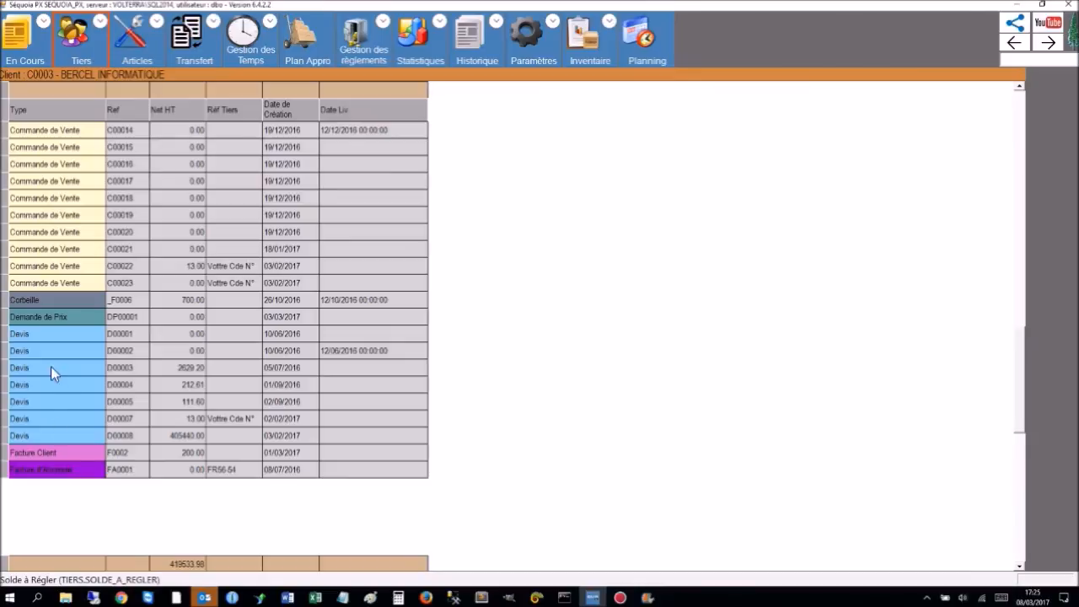
{"action": "scroll", "coordinate": [214, 354], "scroll_direction": "up", "scroll_amount": 4}
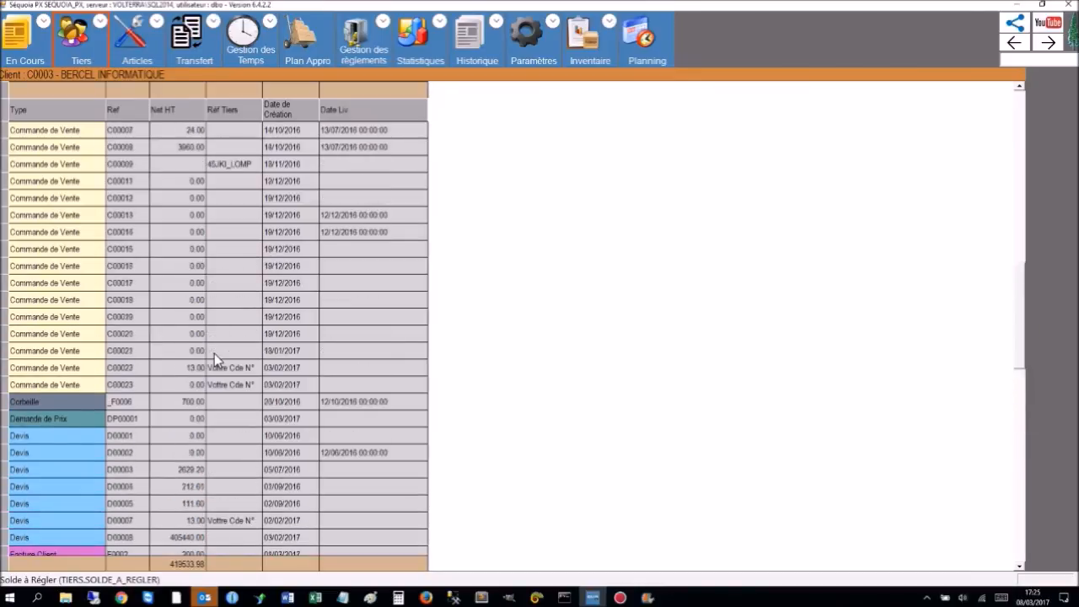
{"action": "left_click", "coordinate": [1014, 42]}
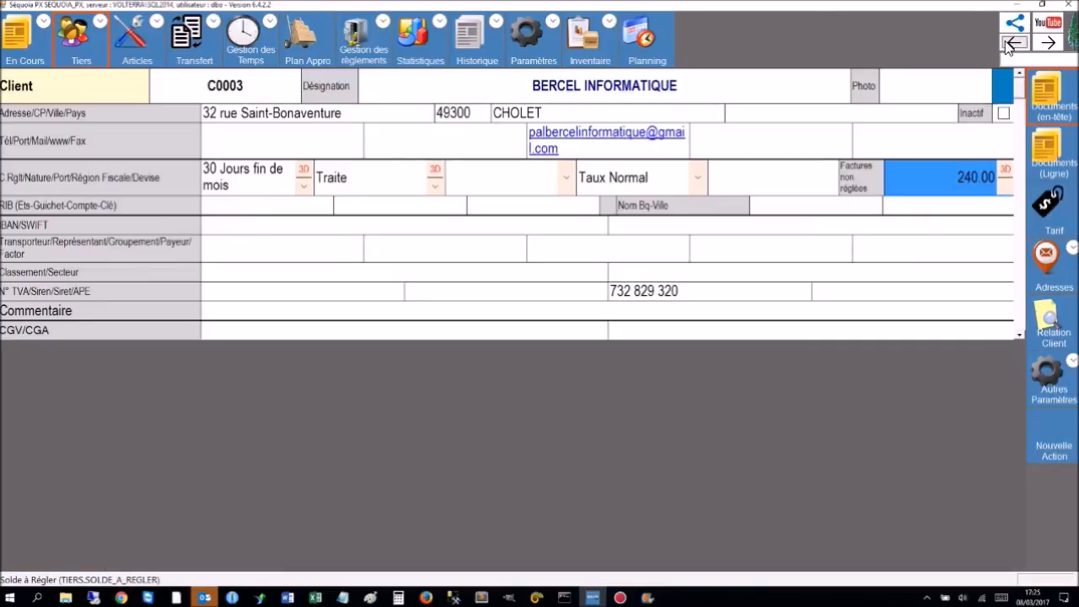
{"action": "left_click", "coordinate": [1053, 168]}
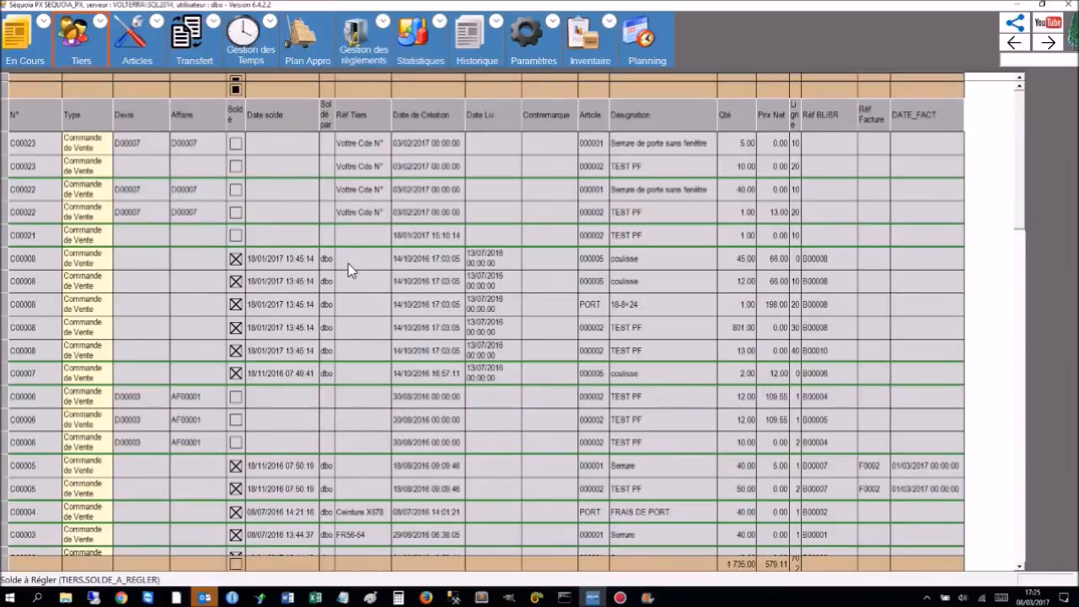
{"action": "scroll", "coordinate": [213, 302], "scroll_direction": "down", "scroll_amount": 5}
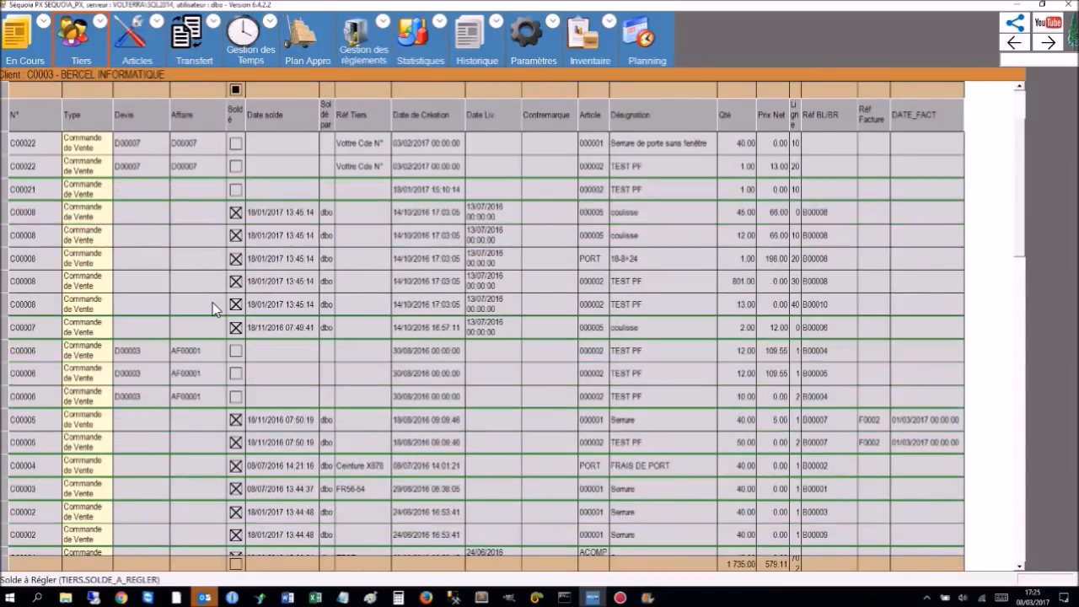
{"action": "scroll", "coordinate": [212, 301], "scroll_direction": "down", "scroll_amount": 2}
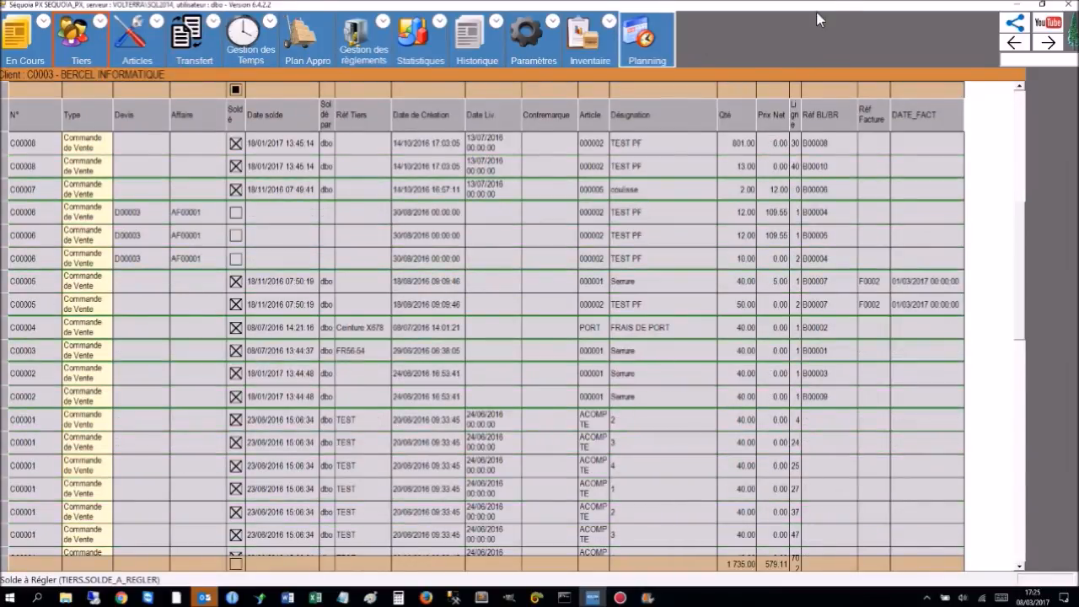
{"action": "left_click", "coordinate": [1014, 43]}
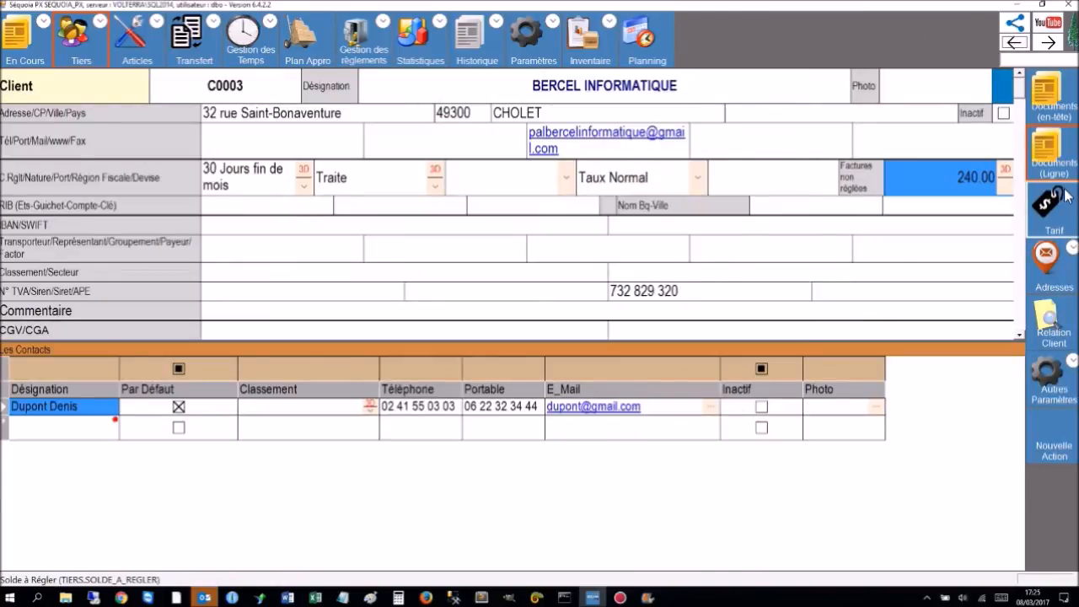
{"action": "left_click", "coordinate": [1069, 214]}
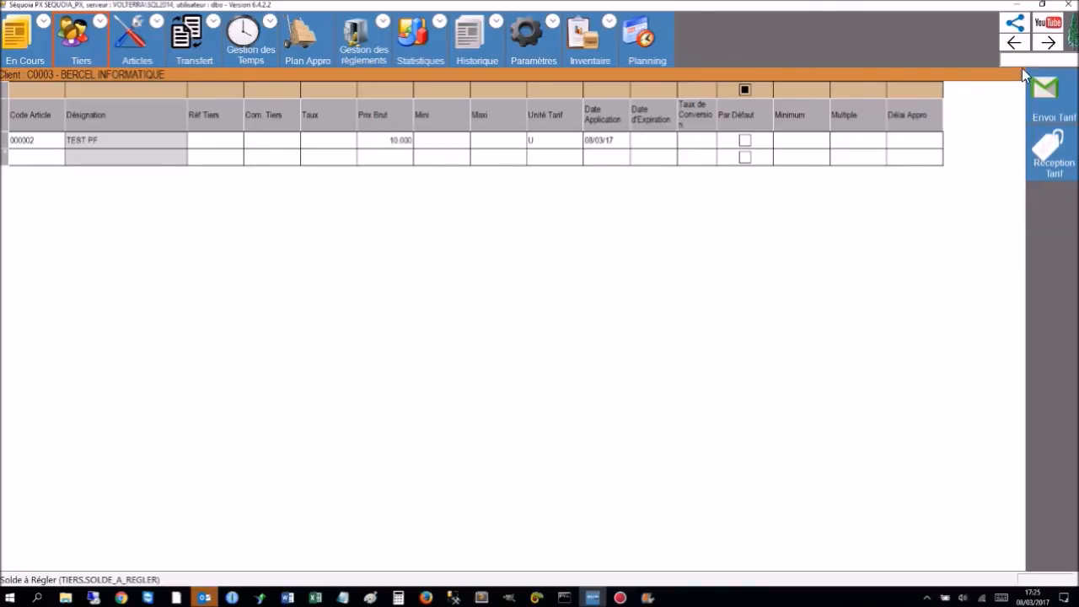
{"action": "left_click", "coordinate": [1015, 43]}
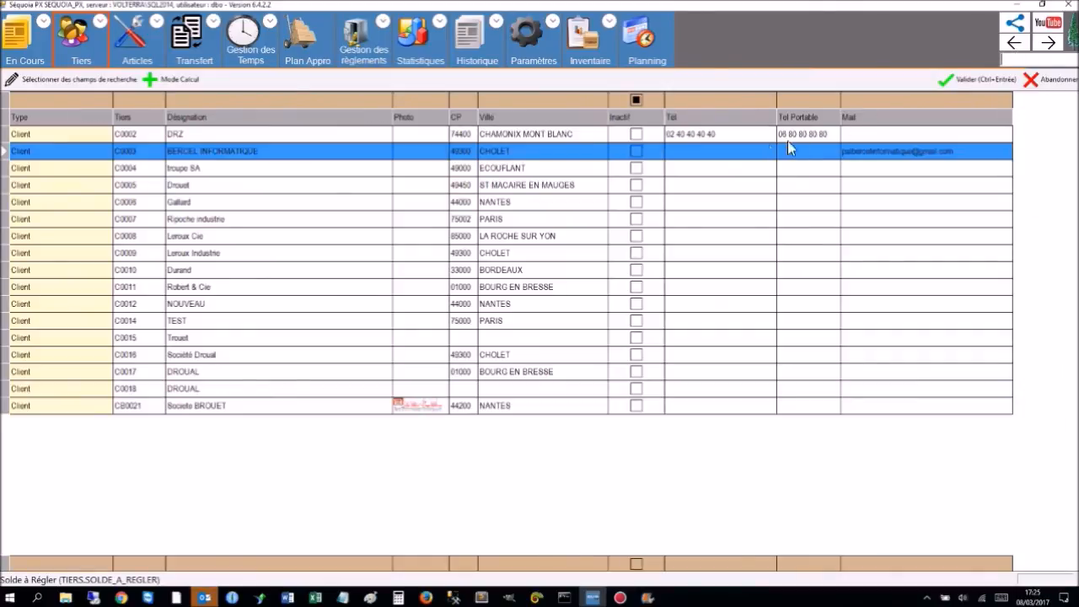
{"action": "double_click", "coordinate": [18, 153]}
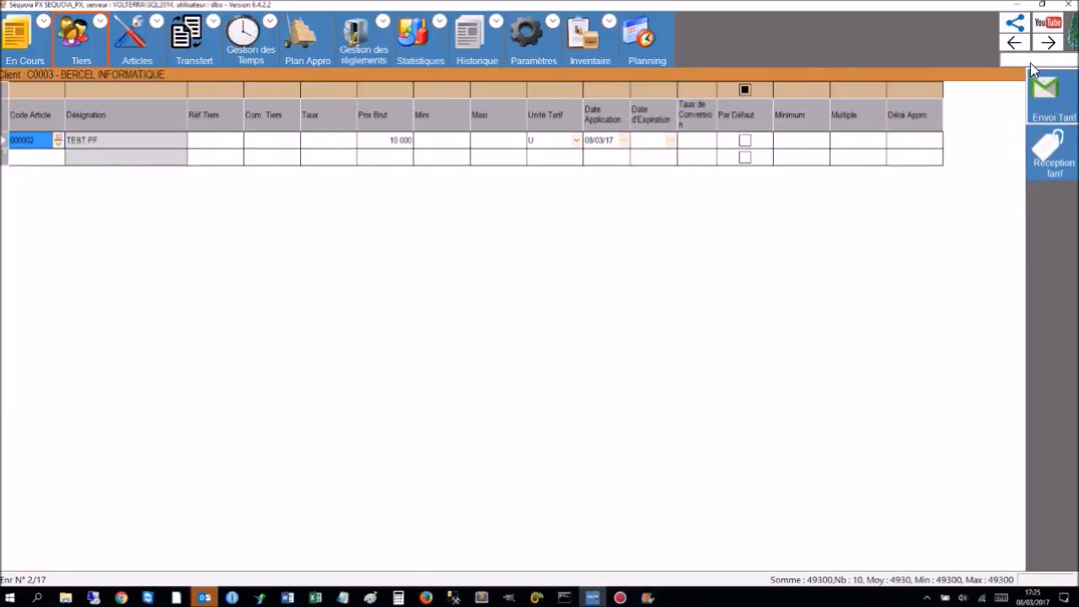
{"action": "left_click", "coordinate": [1015, 43]}
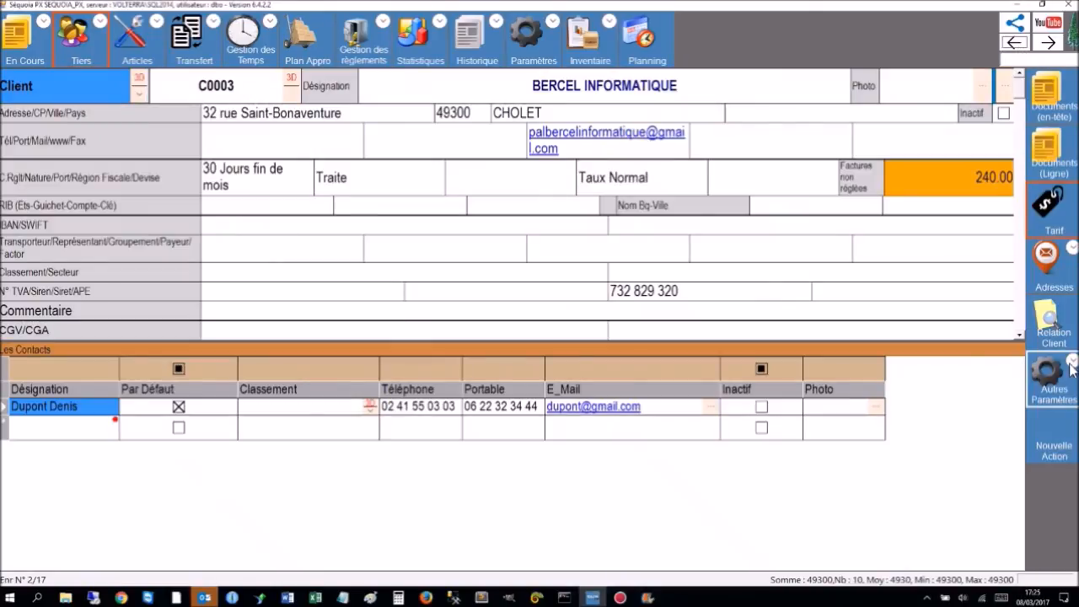
{"action": "left_click", "coordinate": [1050, 268]}
{"action": "left_click", "coordinate": [1053, 270]}
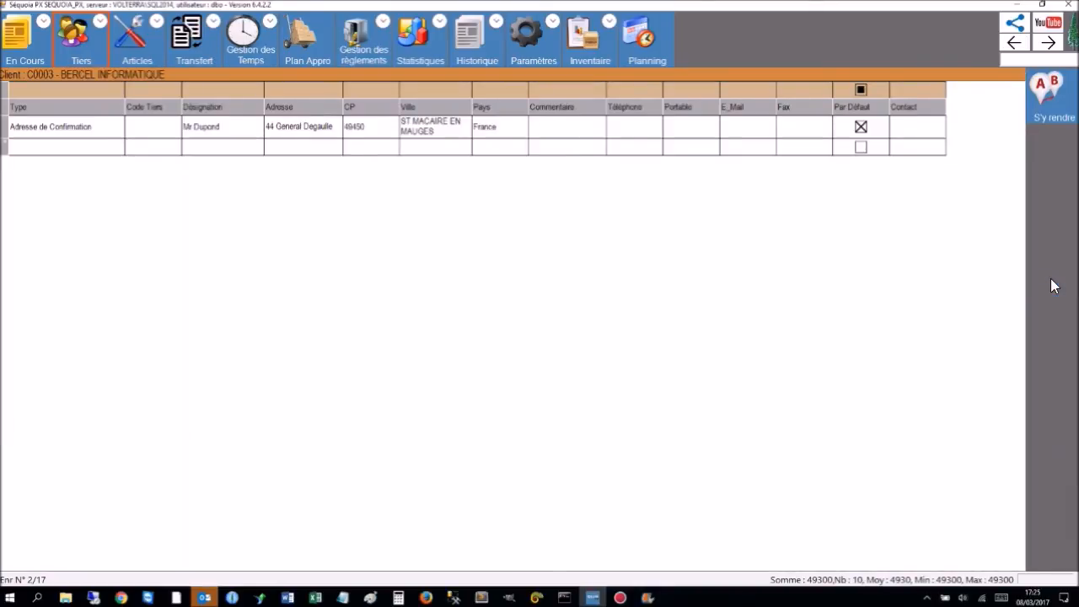
{"action": "left_click", "coordinate": [79, 150]}
{"action": "left_click", "coordinate": [117, 147]}
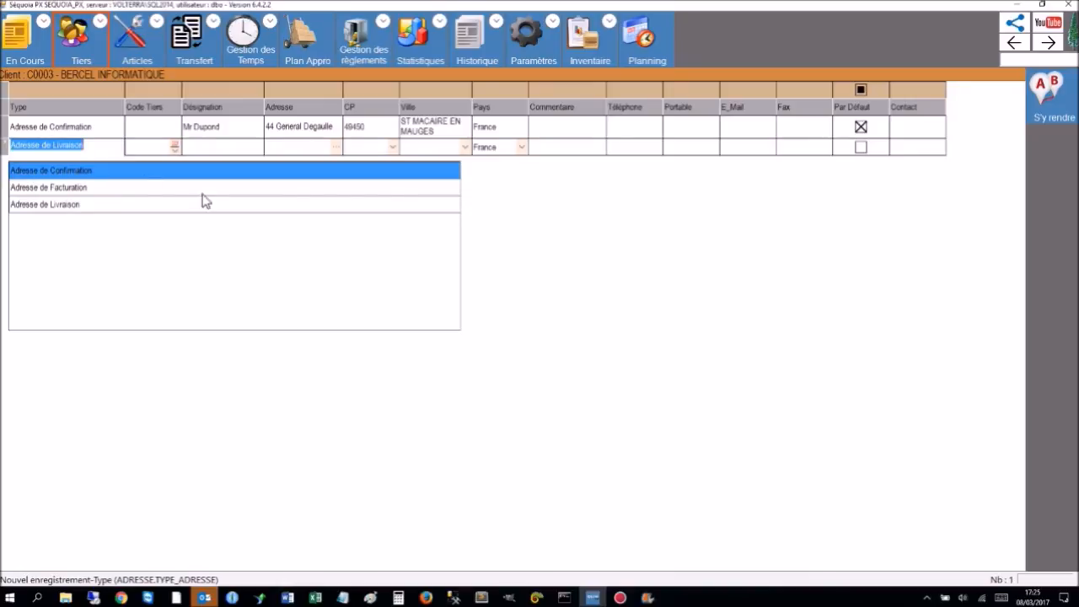
{"action": "left_click", "coordinate": [827, 195]}
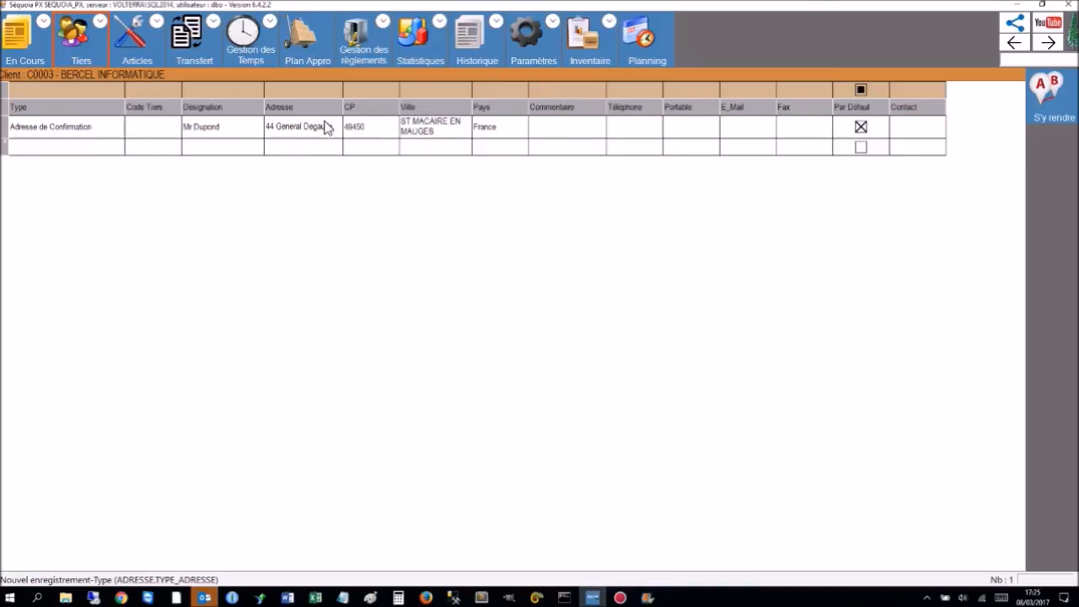
{"action": "left_click", "coordinate": [1017, 49]}
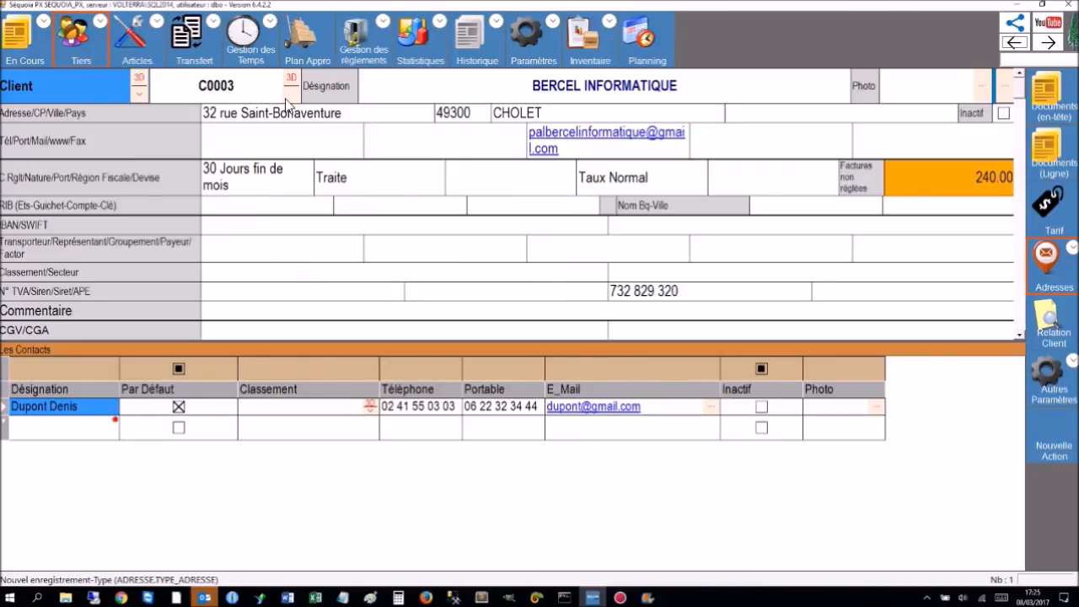
{"action": "left_click", "coordinate": [285, 120]}
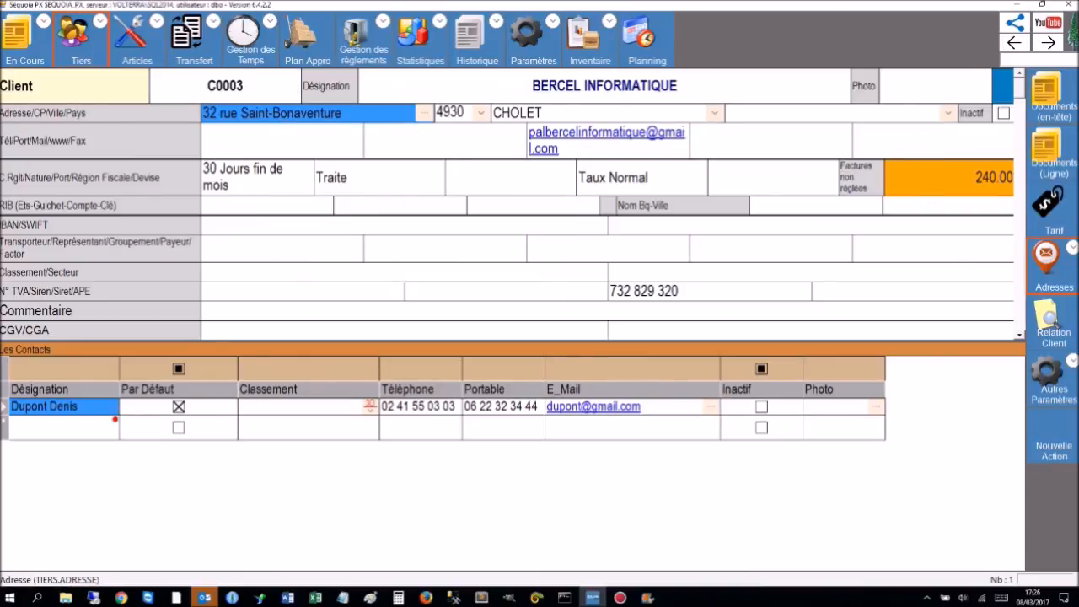
{"action": "left_click", "coordinate": [1054, 327]}
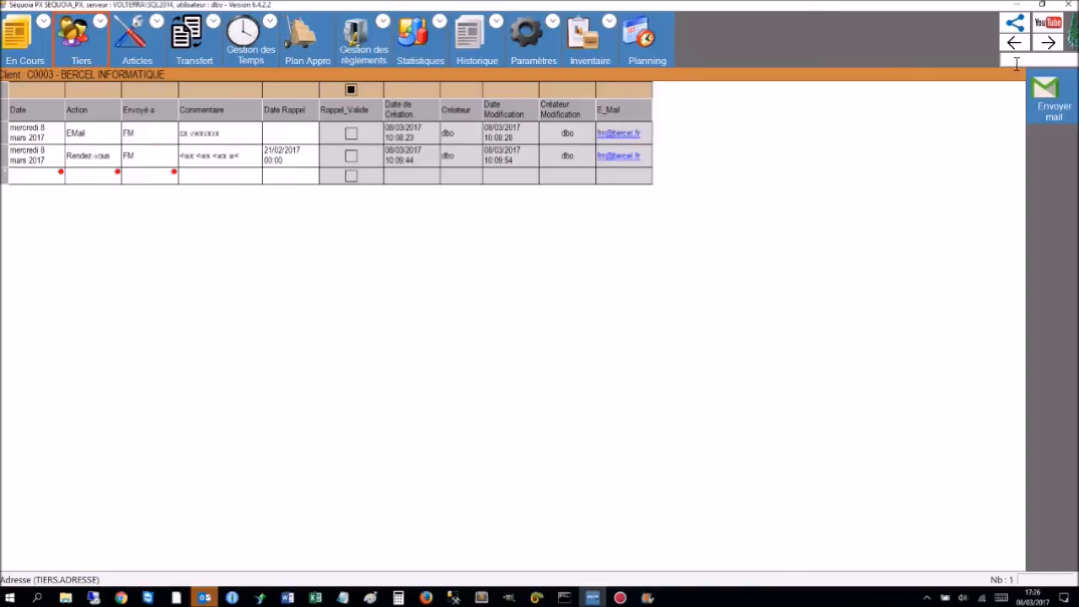
{"action": "left_click", "coordinate": [1016, 44]}
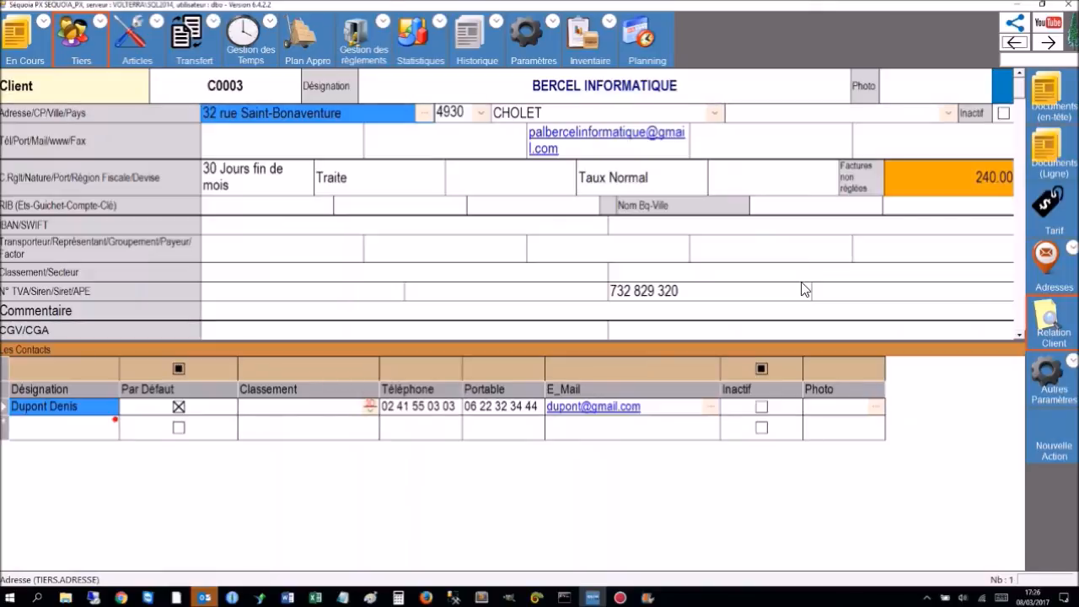
{"action": "left_click", "coordinate": [1074, 363]}
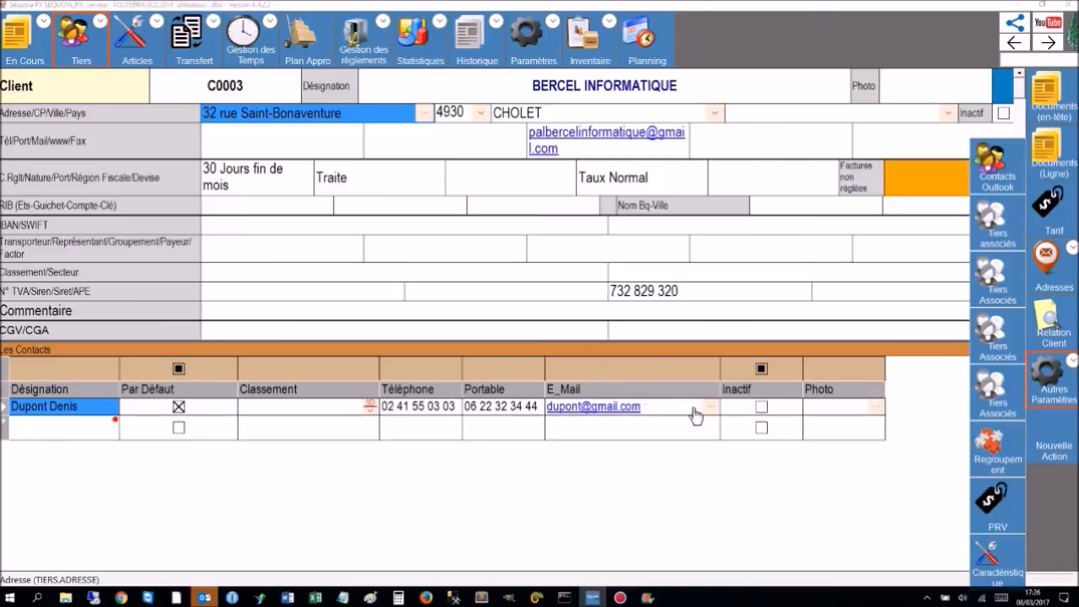
{"action": "left_click", "coordinate": [377, 299]}
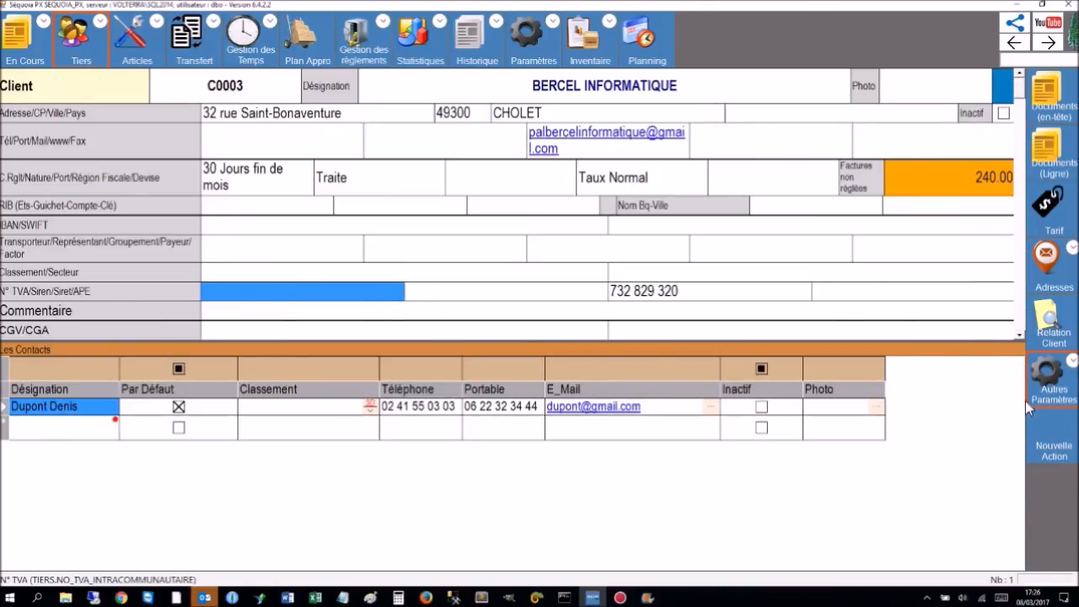